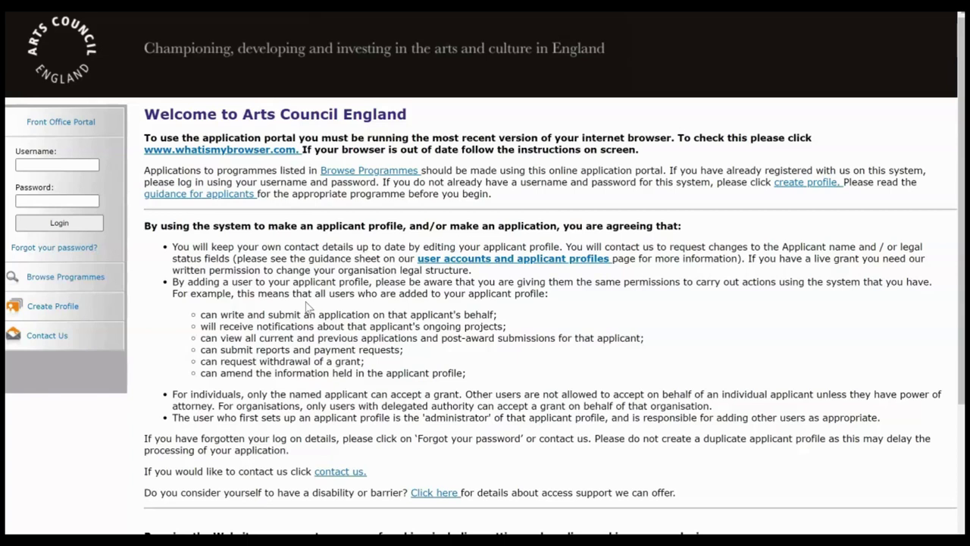
# Step: Log in to the Front Office Portal using the saved account credentials from browser autofill
pyautogui.click(330, 106)
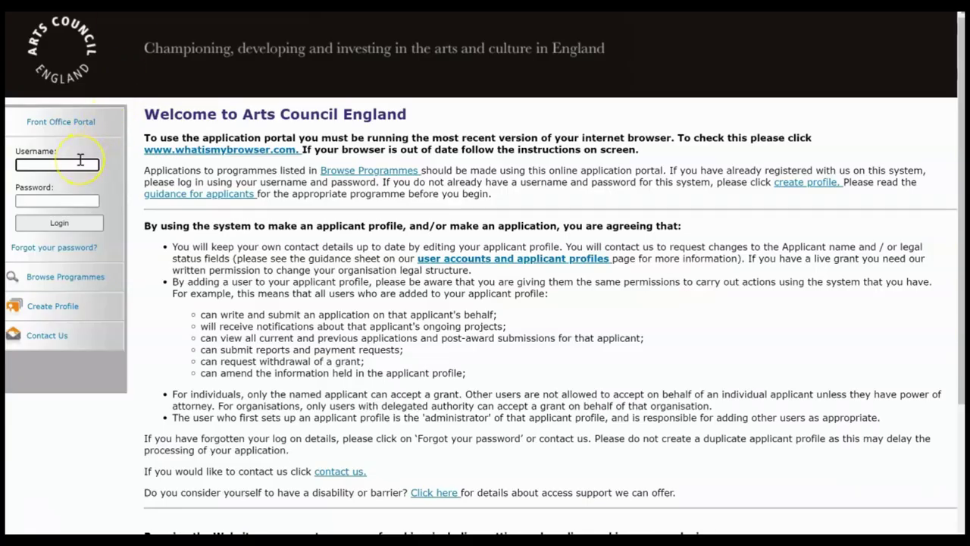
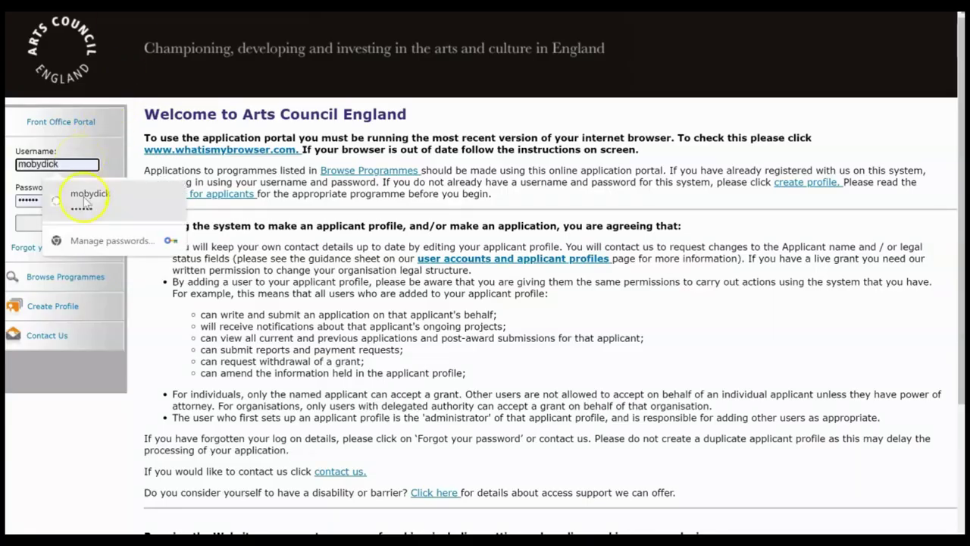
pyautogui.click(86, 194)
pyautogui.click(61, 220)
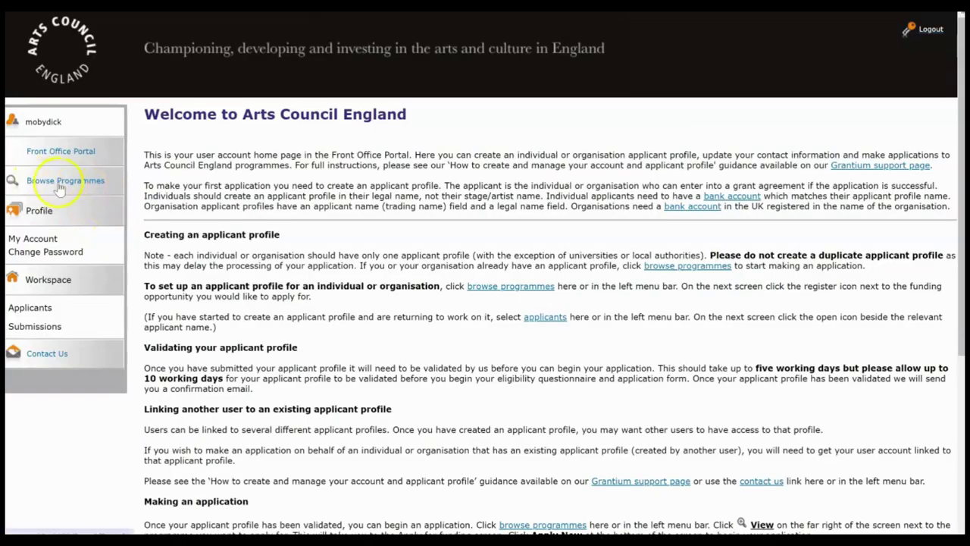
# Step: Find the Music Hub Investment Programme among the funding programmes and apply to it
pyautogui.click(77, 188)
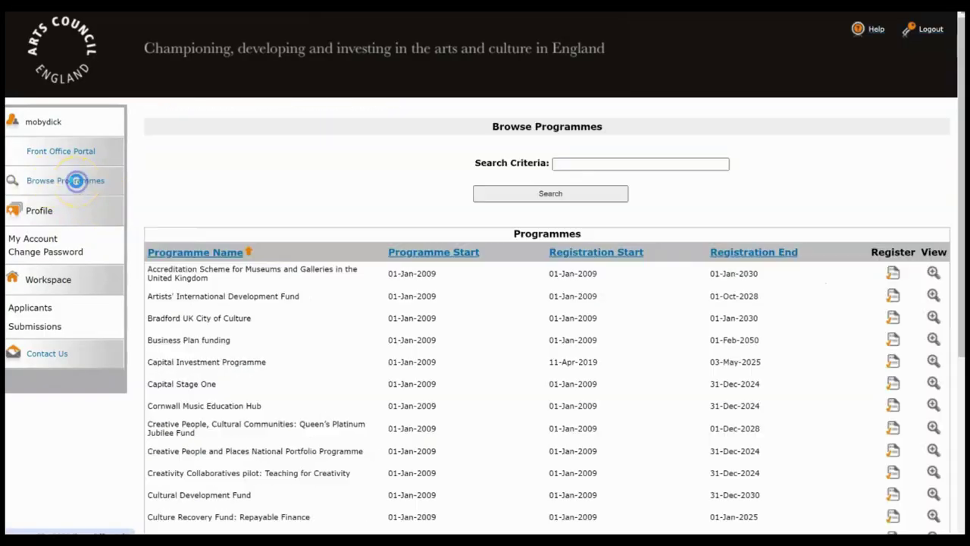
pyautogui.moveTo(959, 130); pyautogui.dragTo(961, 286)
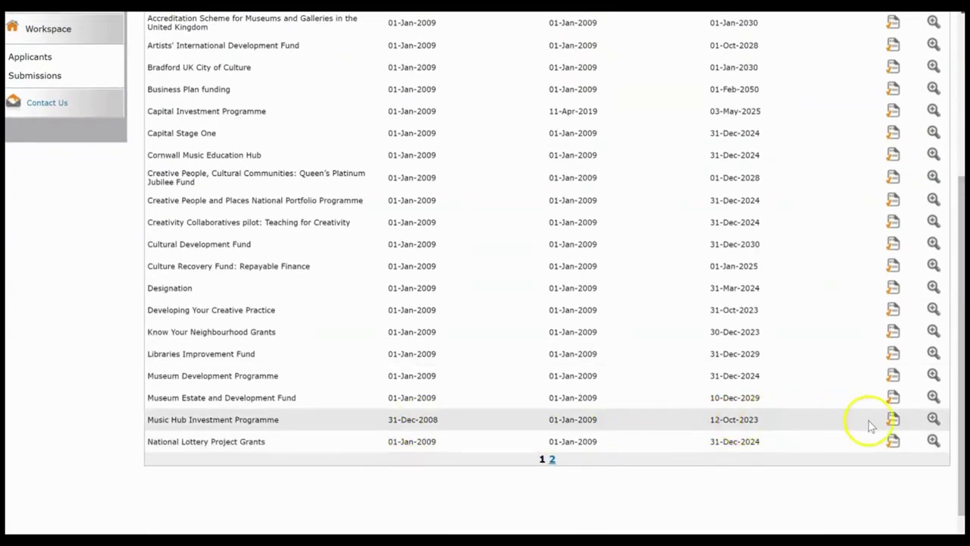
pyautogui.click(933, 419)
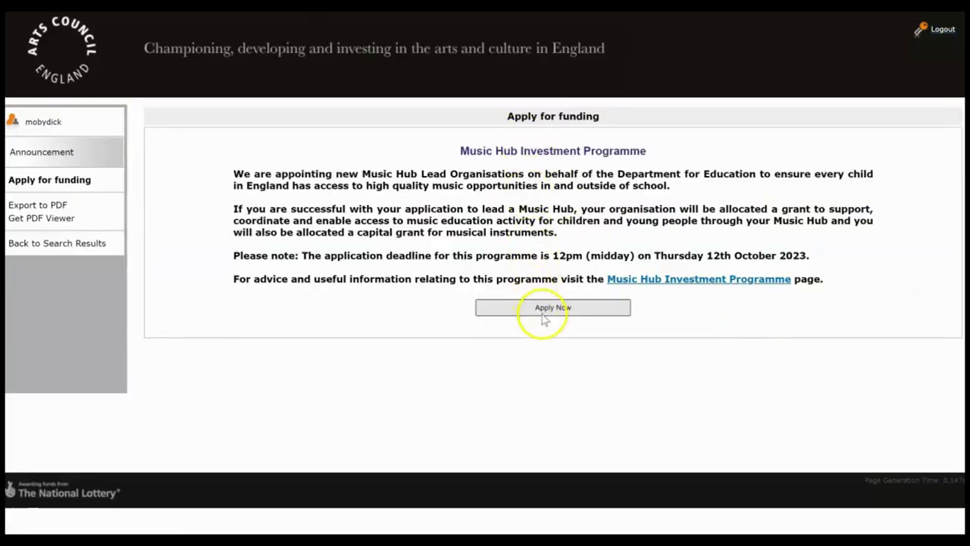
pyautogui.click(541, 314)
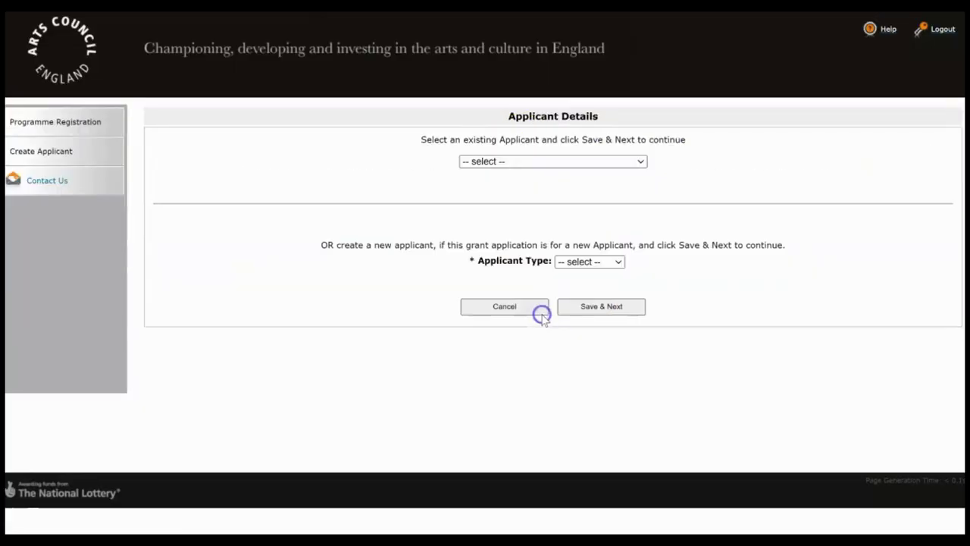
# Step: Choose Ahab Local Authority (Music) as the existing applicant and continue past the profile step
pyautogui.click(534, 162)
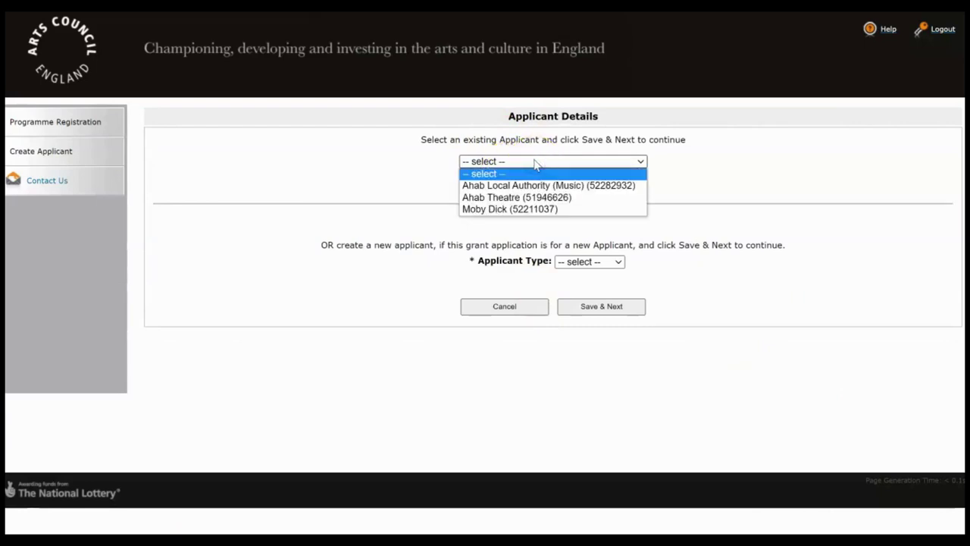
pyautogui.click(603, 191)
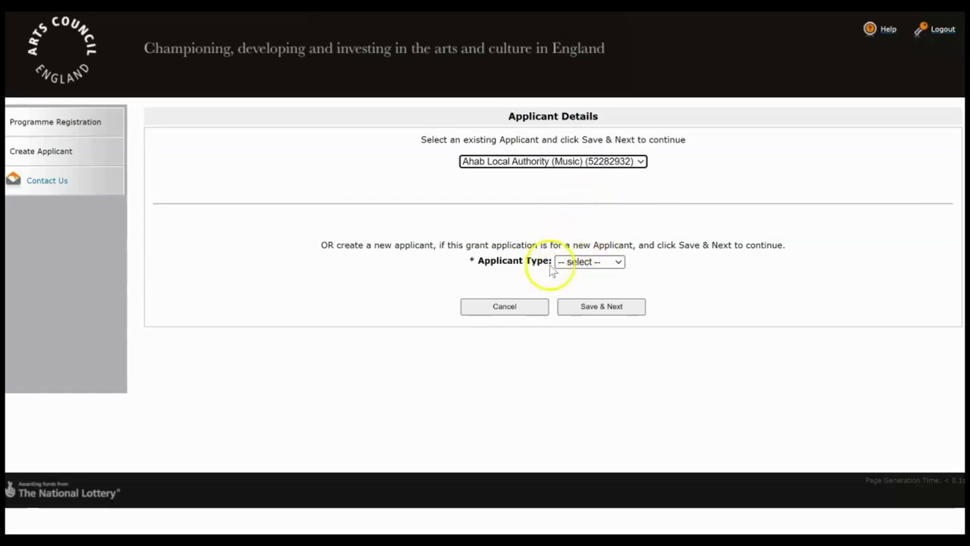
pyautogui.click(600, 305)
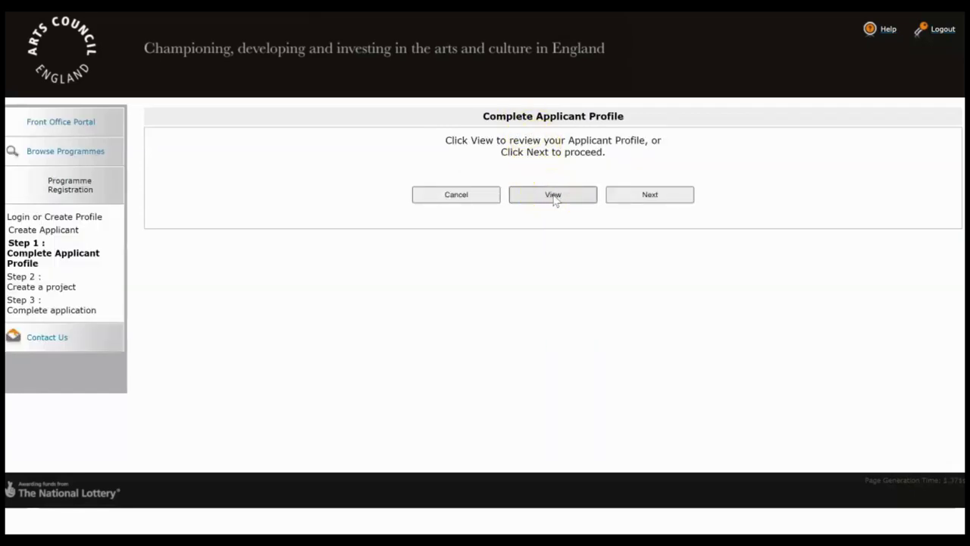
pyautogui.click(647, 199)
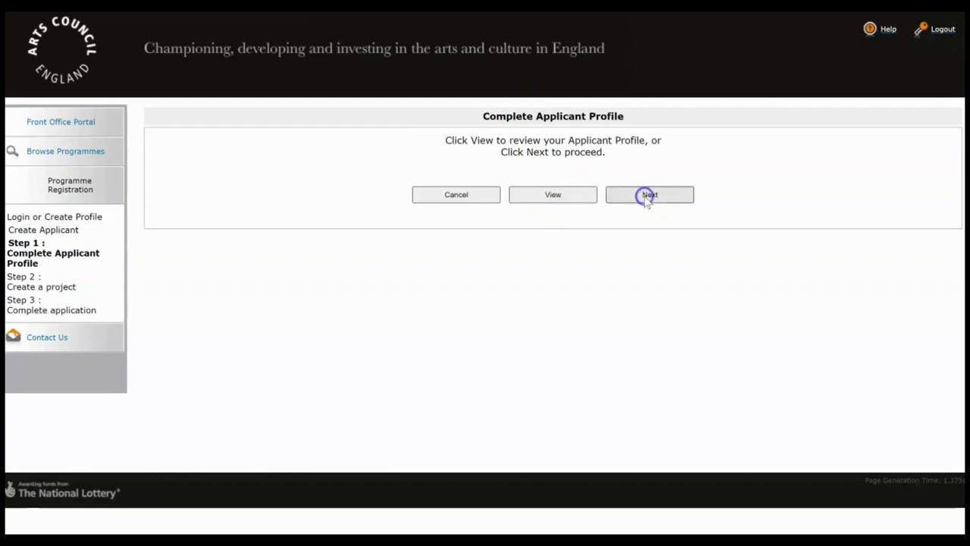
# Step: Name the new project 'Hub Application' and save it
pyautogui.click(575, 160)
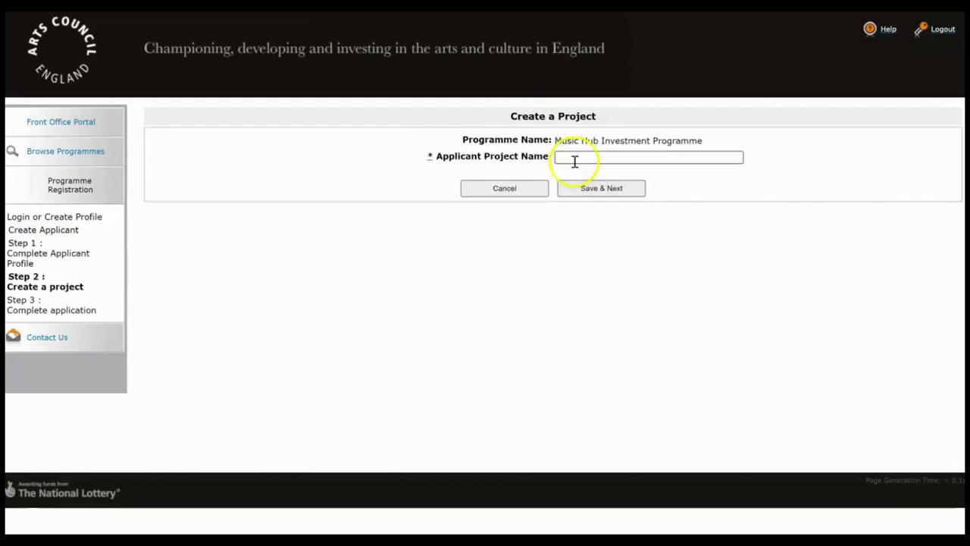
pyautogui.write('Hub Application')
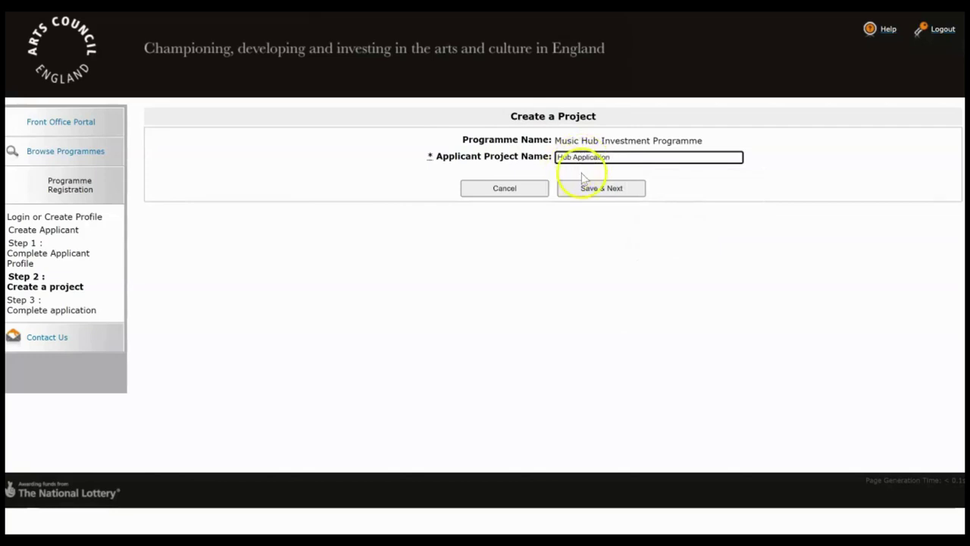
pyautogui.click(600, 189)
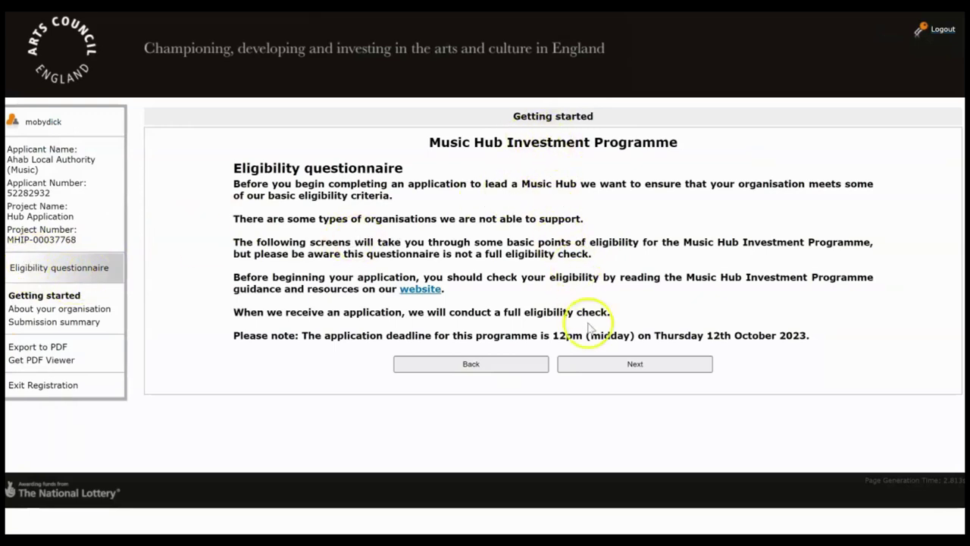
# Step: Start the eligibility questions and answer No to having a UK registered address
pyautogui.click(635, 365)
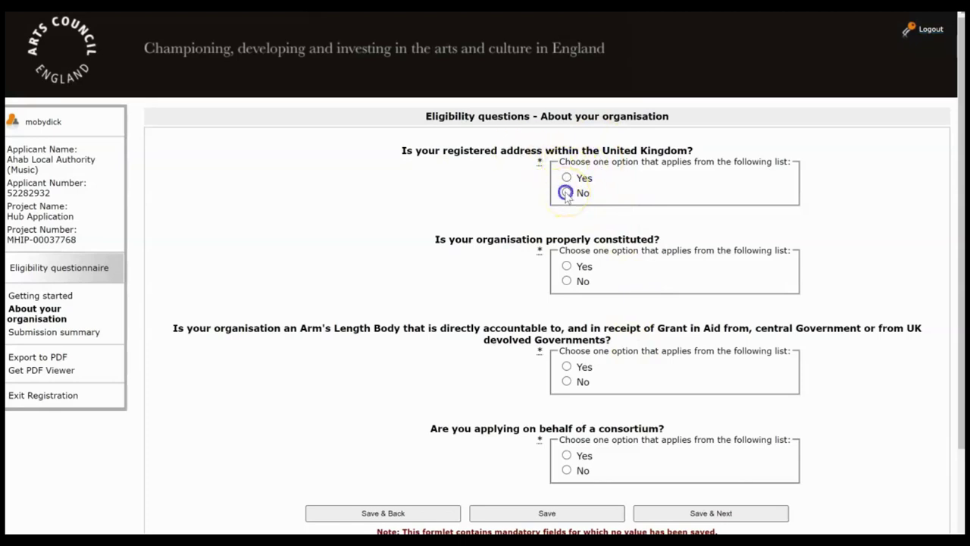
pyautogui.click(565, 193)
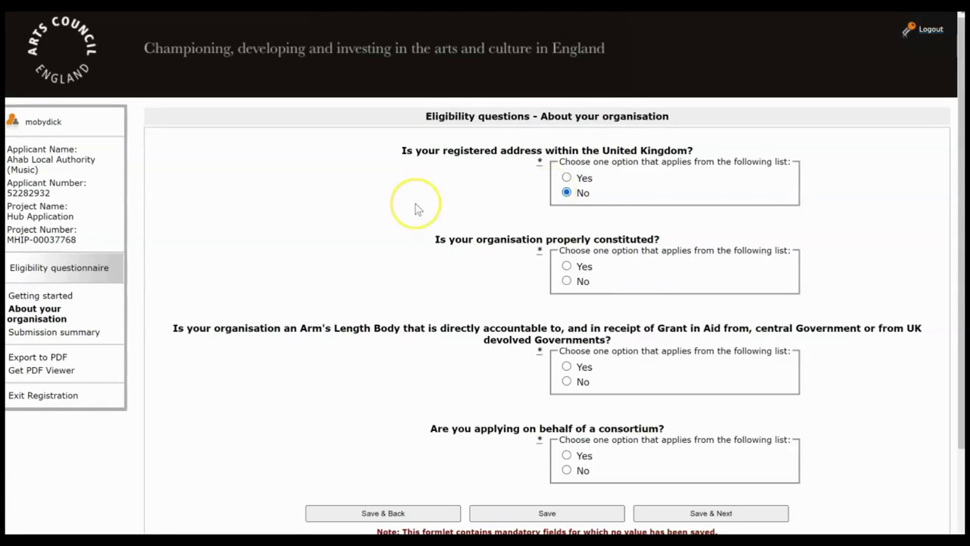
# Step: Revise organisation answers: UK address Yes, constituted Yes, Arm's Length Body No, consortium Yes
pyautogui.click(86, 332)
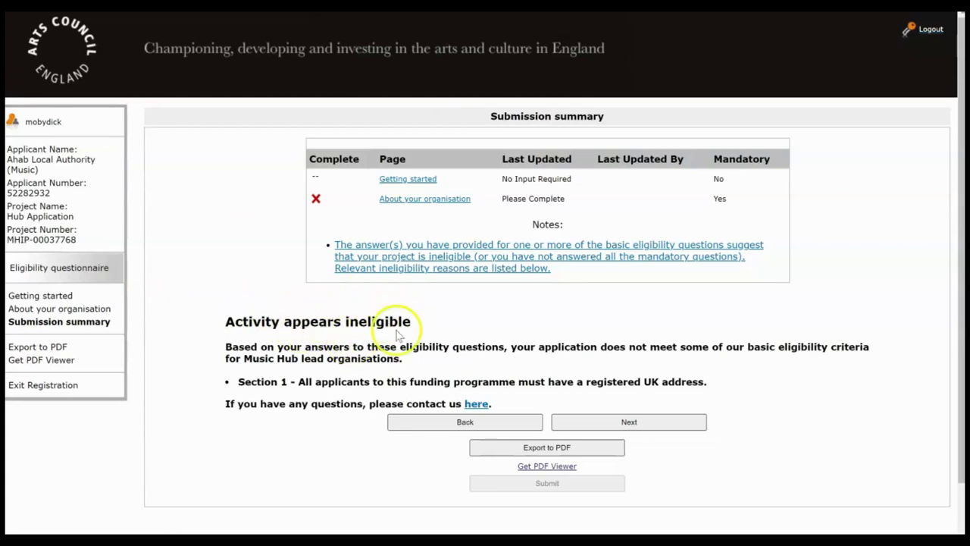
pyautogui.click(103, 309)
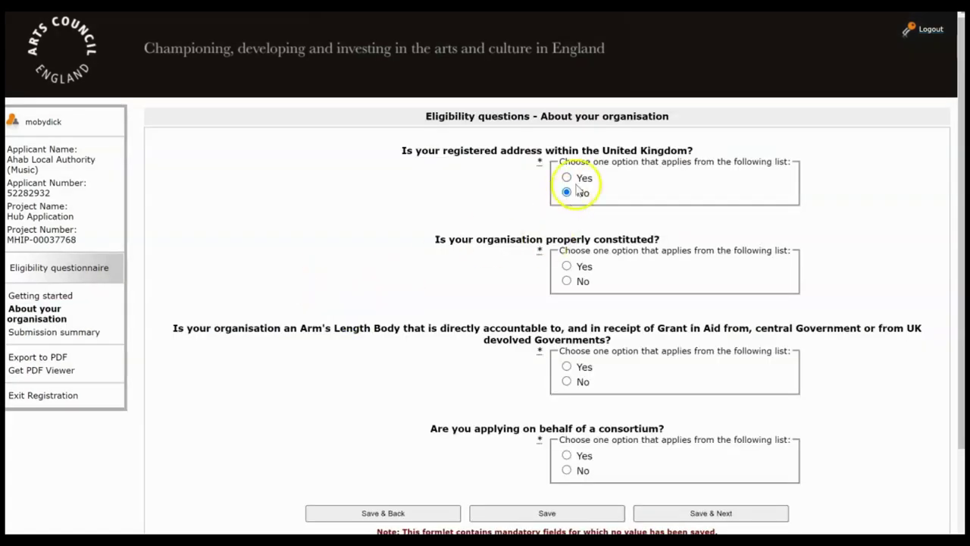
pyautogui.click(566, 177)
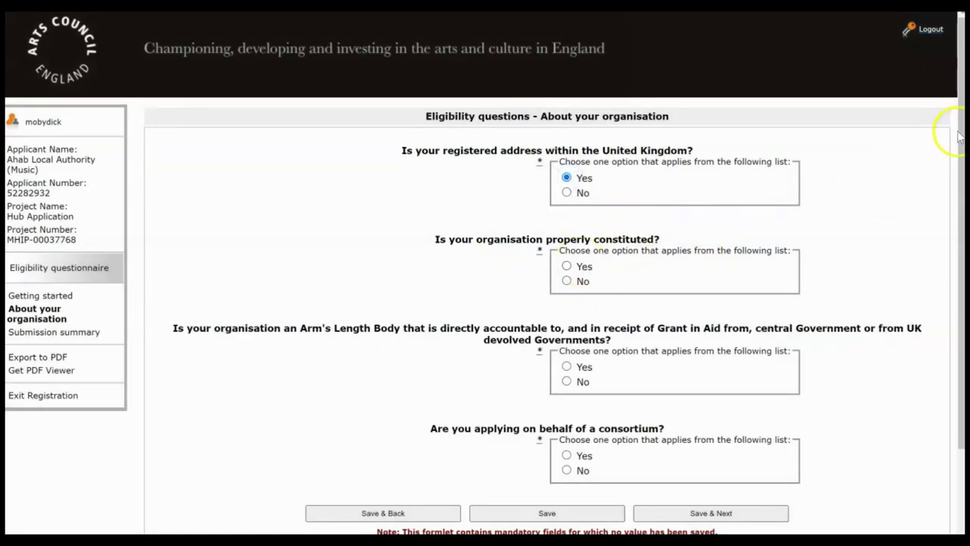
pyautogui.moveTo(958, 137); pyautogui.dragTo(959, 194)
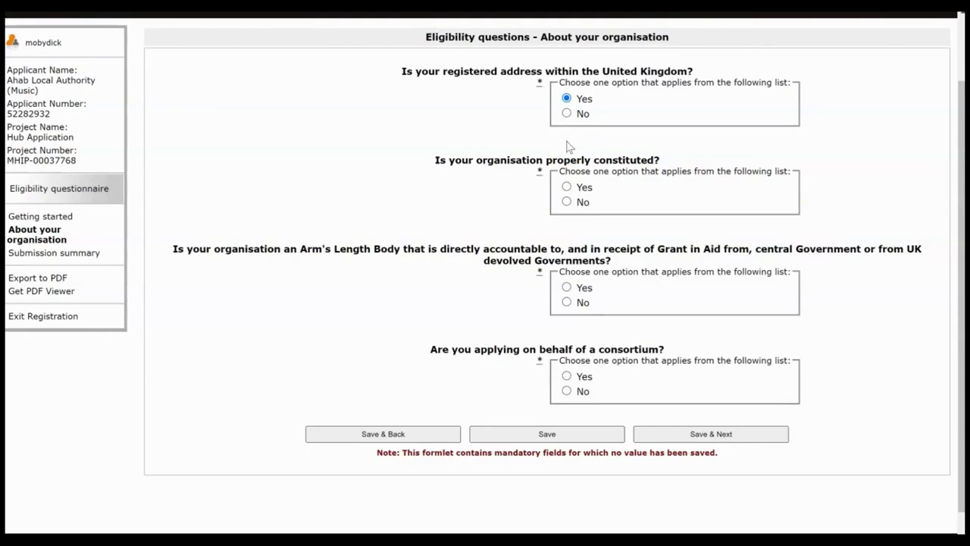
pyautogui.click(566, 186)
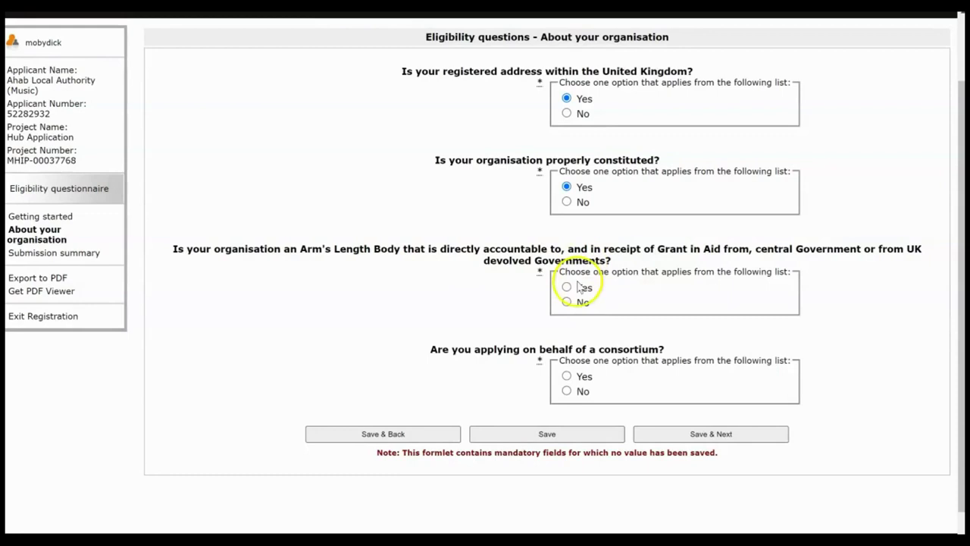
pyautogui.click(567, 301)
pyautogui.click(567, 374)
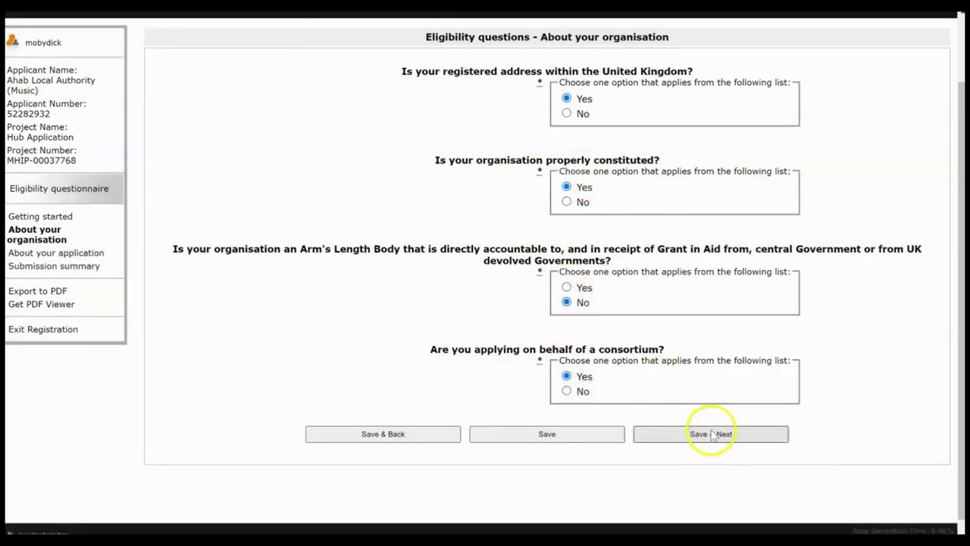
# Step: Answer Yes to lead organisation, England activities, introductory conversation and music education; No to profit-making
pyautogui.click(713, 435)
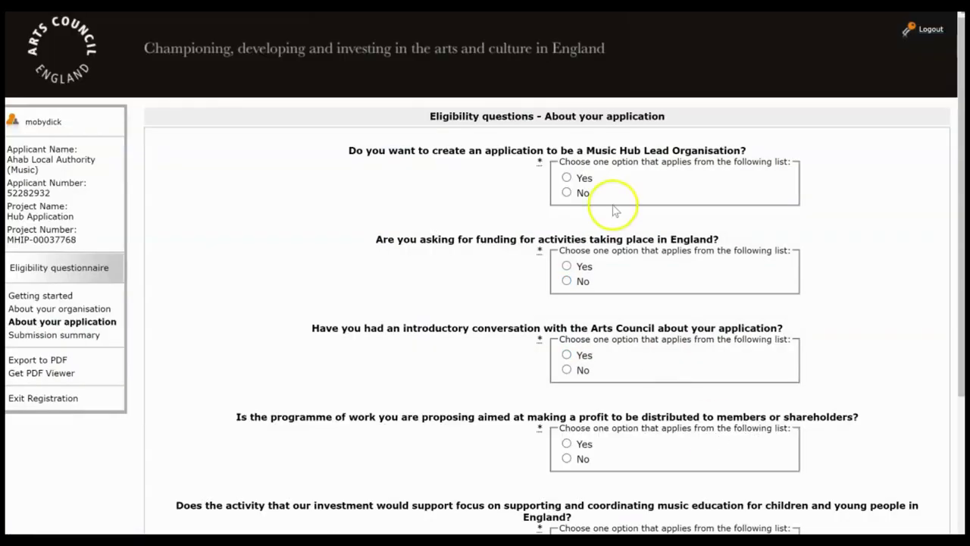
pyautogui.click(567, 178)
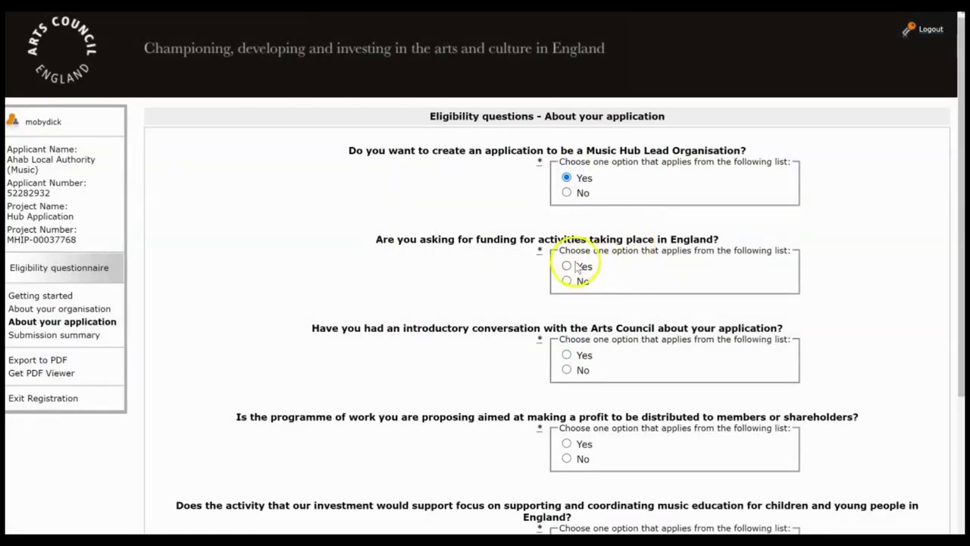
pyautogui.click(575, 265)
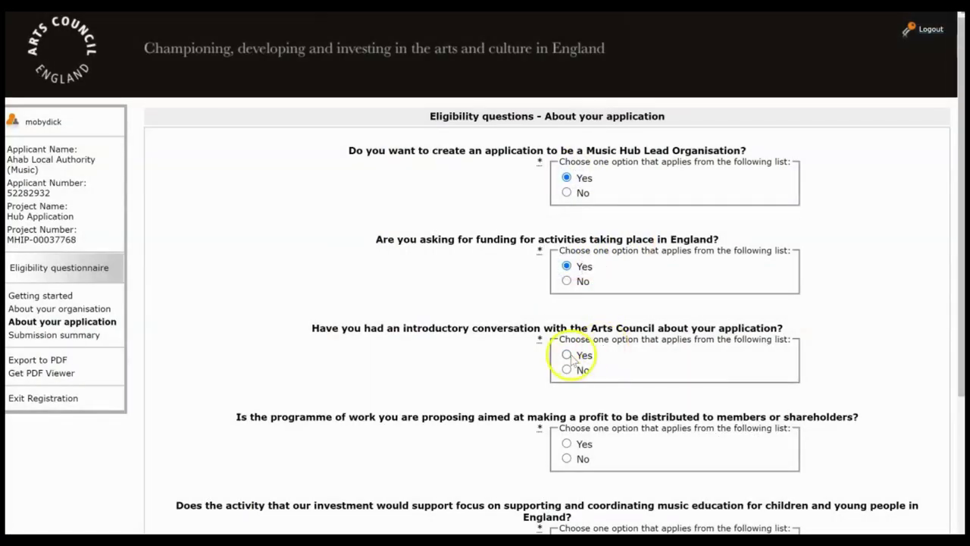
pyautogui.click(575, 358)
pyautogui.click(566, 458)
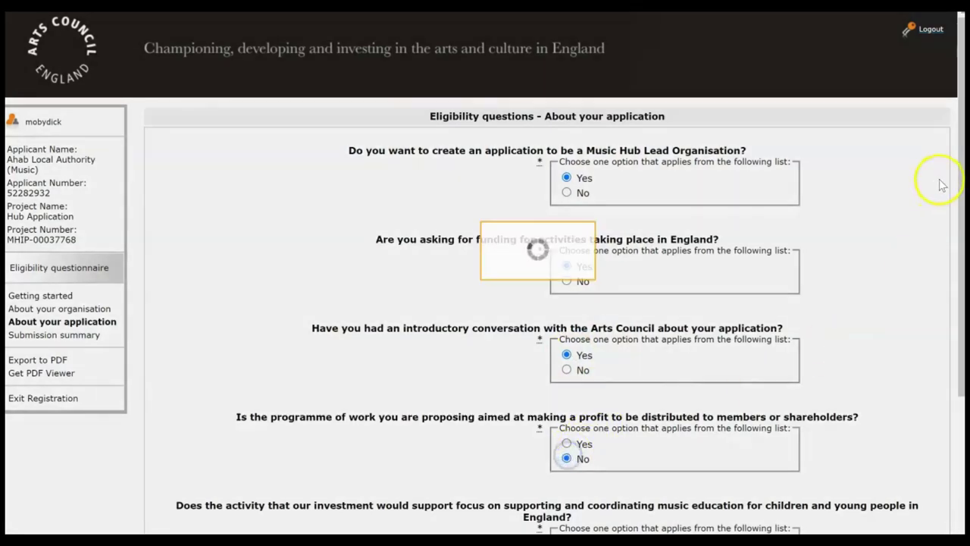
pyautogui.moveTo(956, 206); pyautogui.dragTo(954, 365)
pyautogui.click(566, 351)
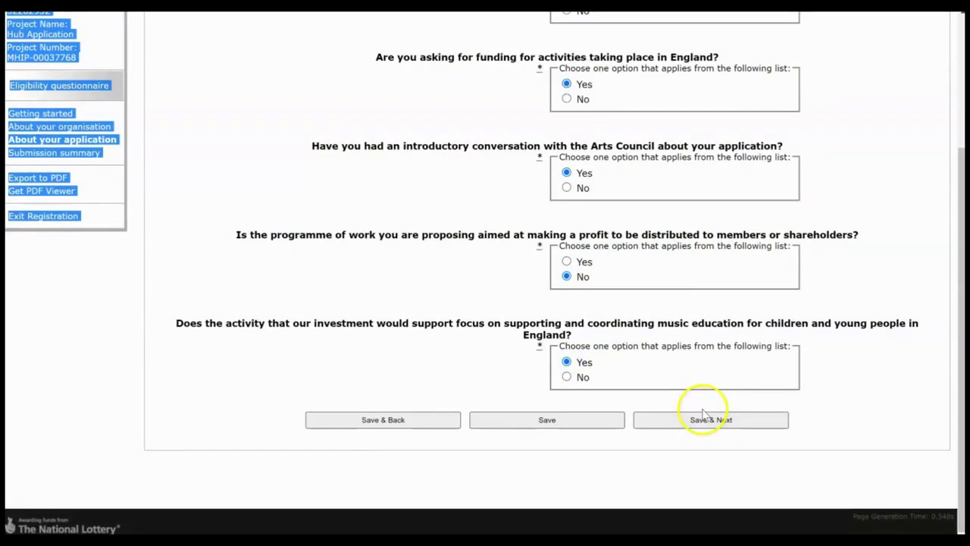
# Step: Save the answers and submit the eligibility questionnaire from the submission summary
pyautogui.click(703, 416)
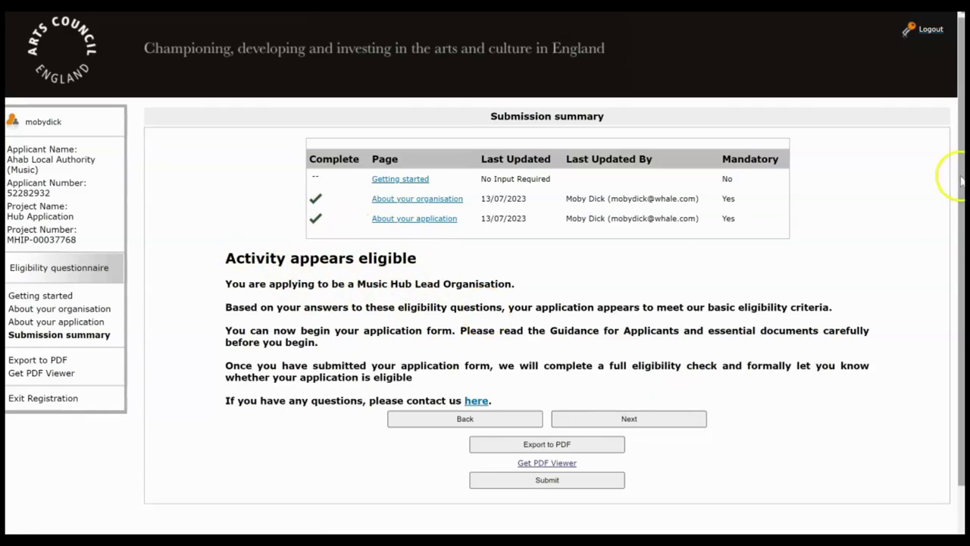
pyautogui.moveTo(959, 176); pyautogui.dragTo(959, 226)
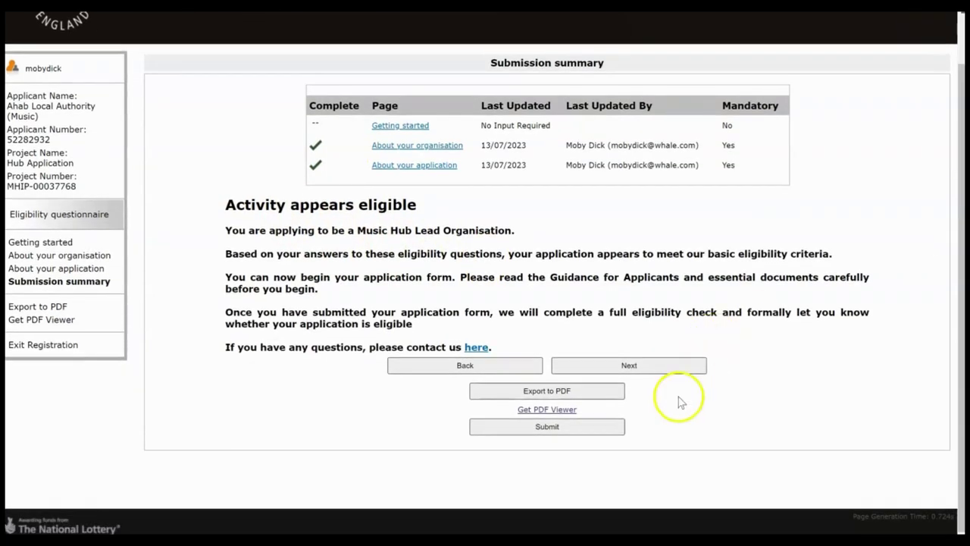
pyautogui.click(566, 432)
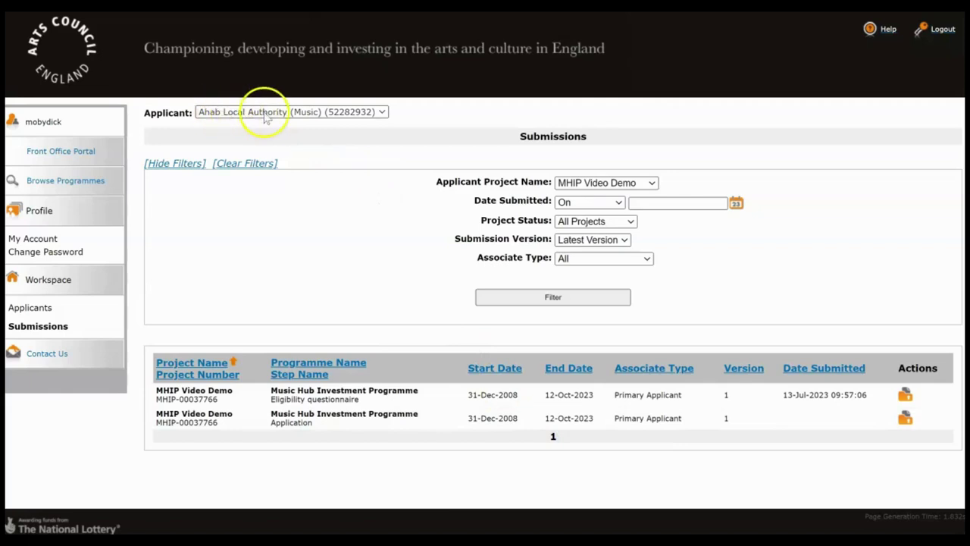
# Step: Filter submissions to the Hub Application project and open its Application step
pyautogui.click(360, 112)
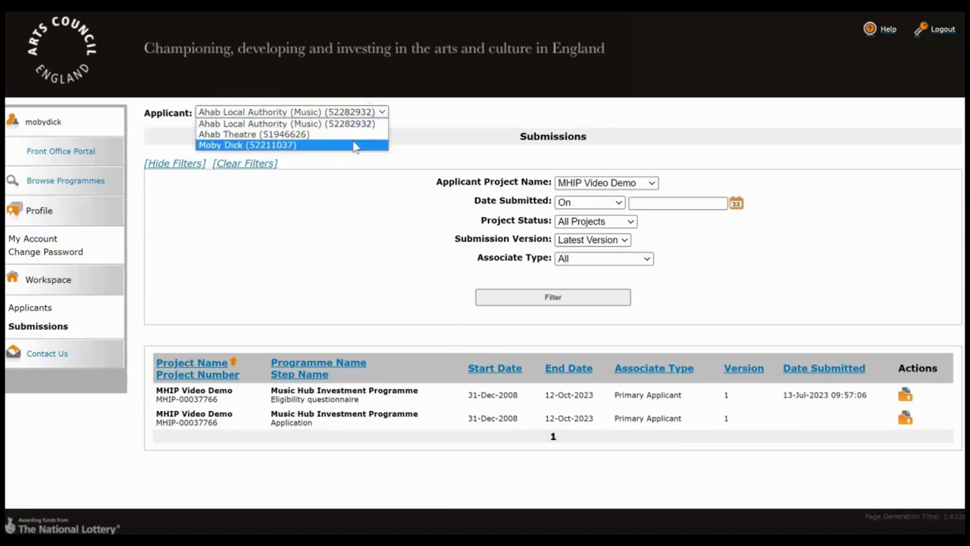
pyautogui.click(353, 128)
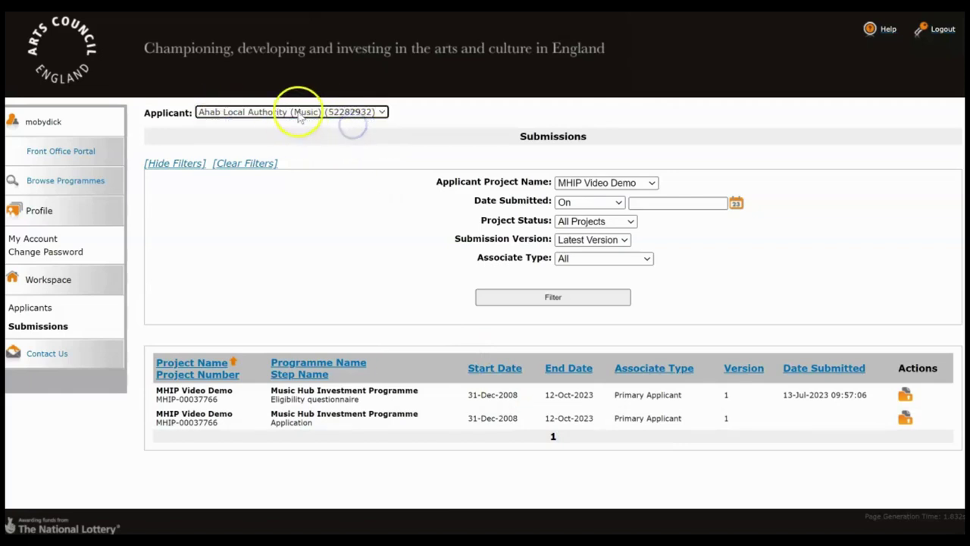
pyautogui.click(584, 183)
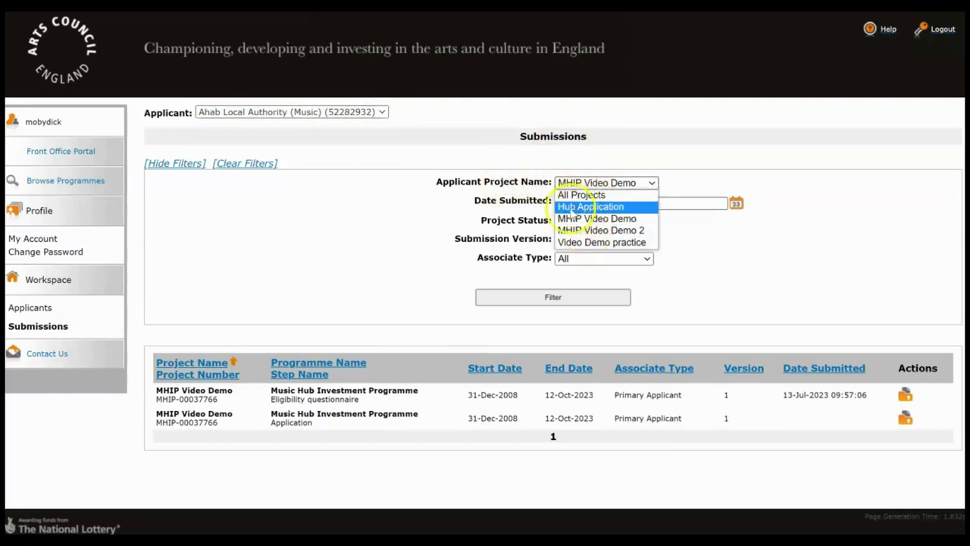
pyautogui.click(601, 207)
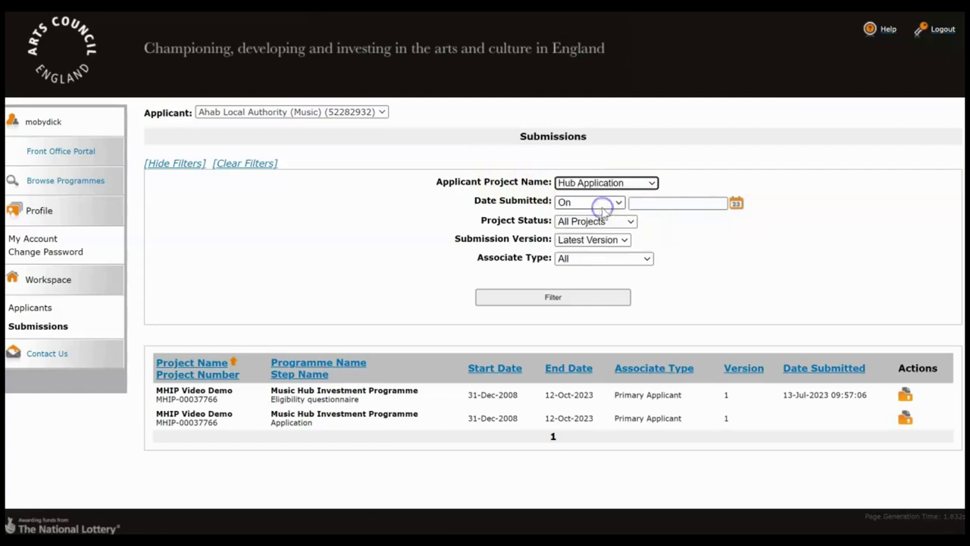
pyautogui.click(557, 297)
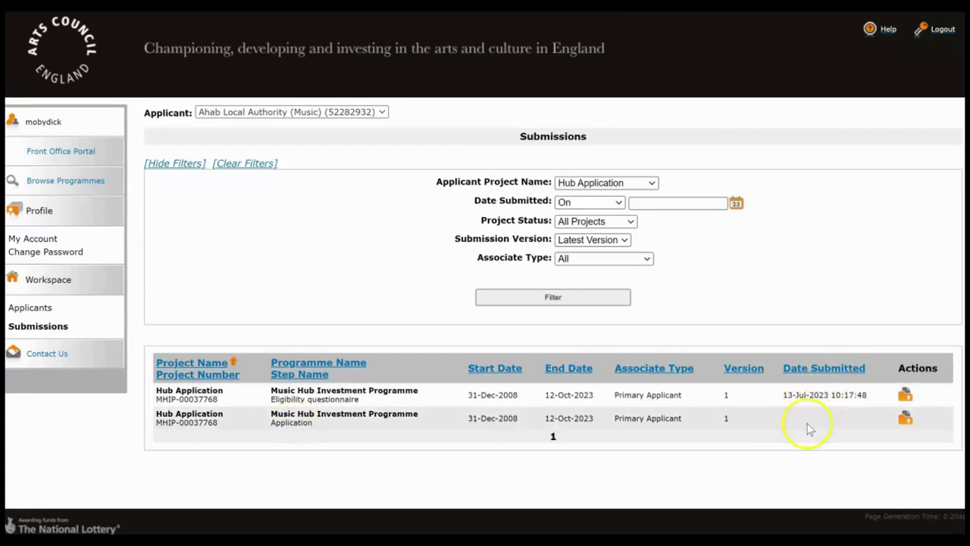
pyautogui.click(905, 422)
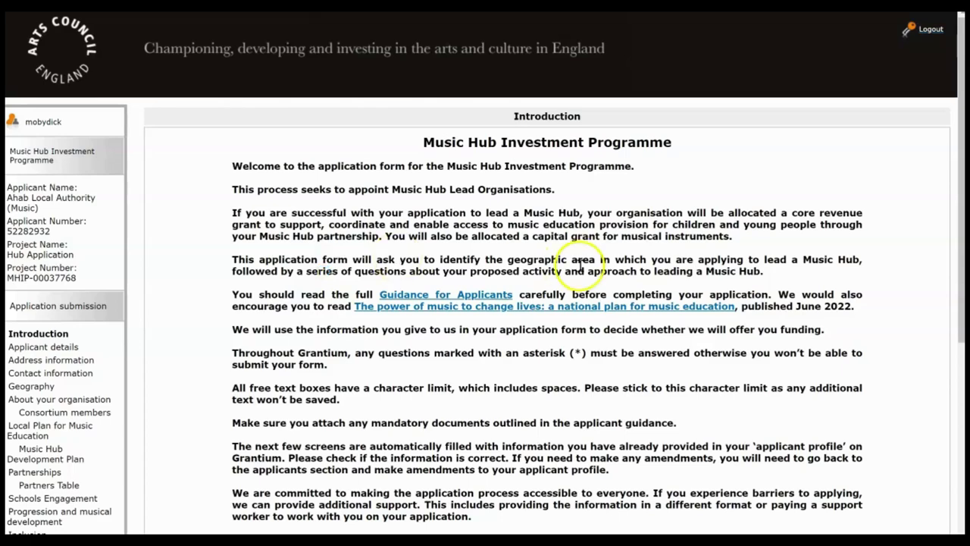
# Step: Advance through the Introduction, Applicant details and Address information pages to Contact information
pyautogui.click(37, 307)
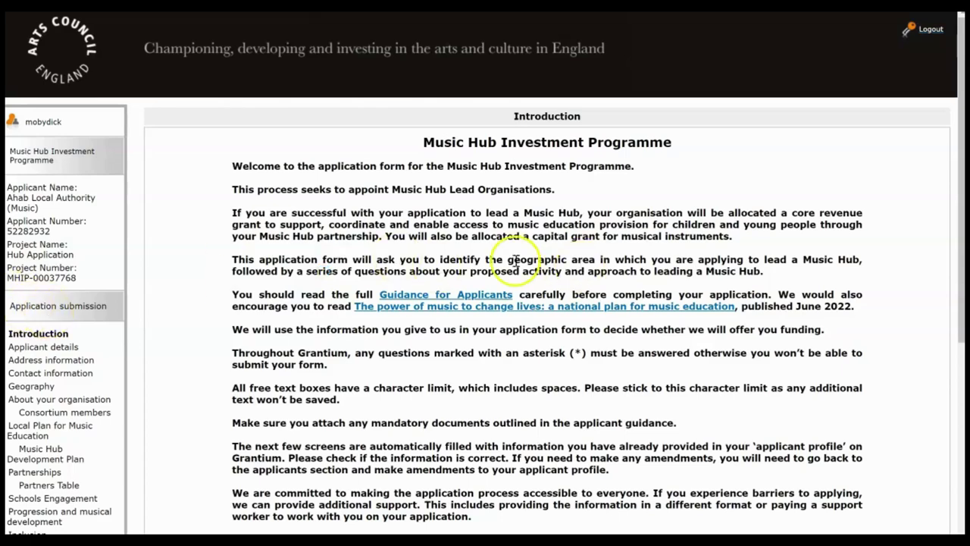
pyautogui.moveTo(960, 94); pyautogui.dragTo(942, 254)
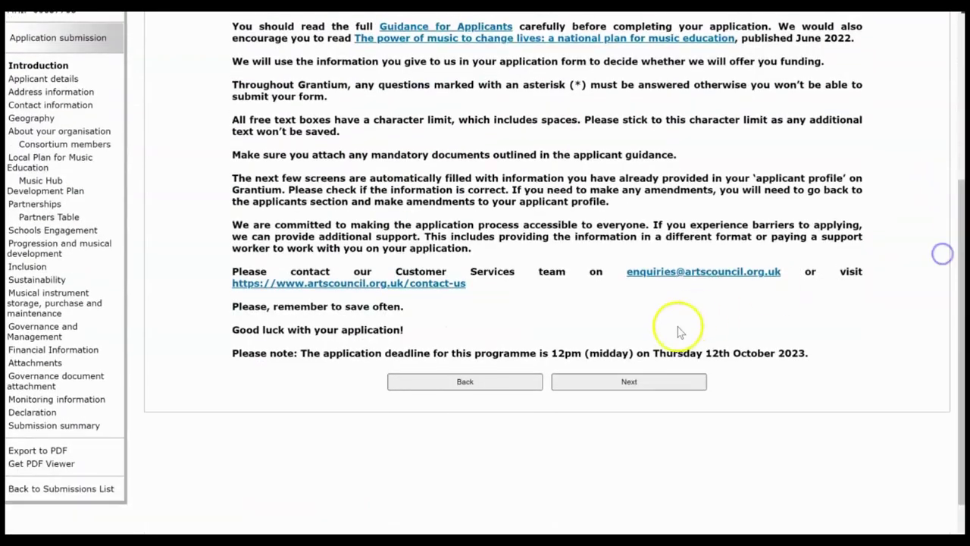
pyautogui.click(628, 382)
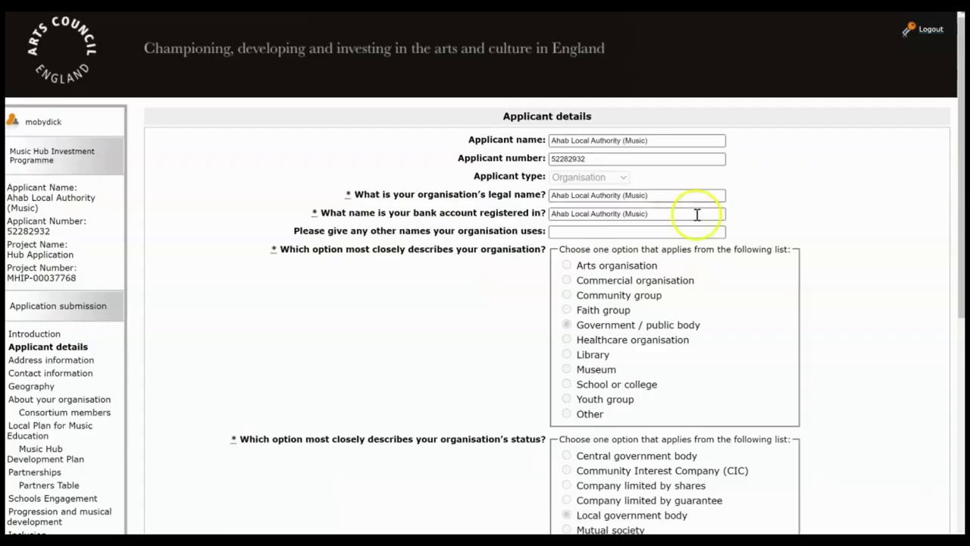
pyautogui.moveTo(961, 163); pyautogui.dragTo(933, 379)
pyautogui.click(660, 426)
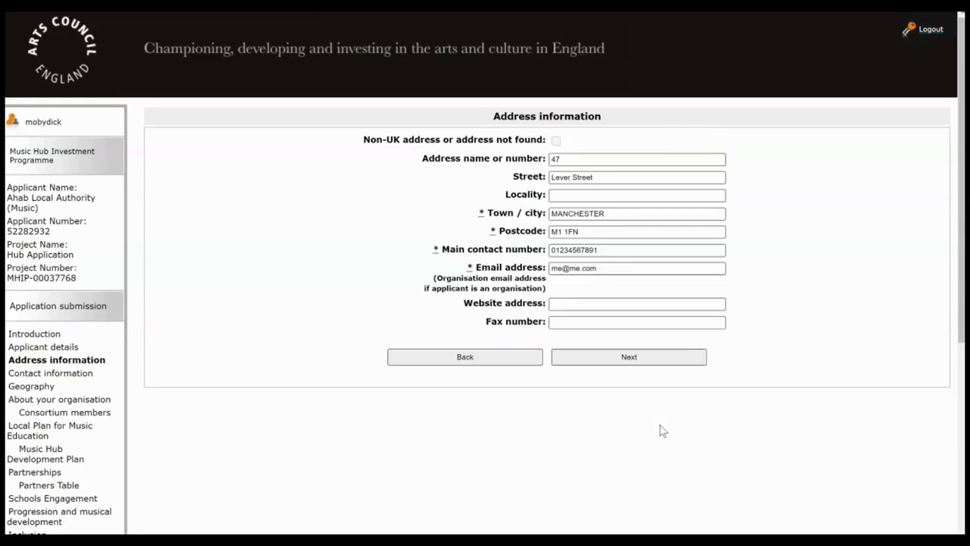
pyautogui.click(633, 363)
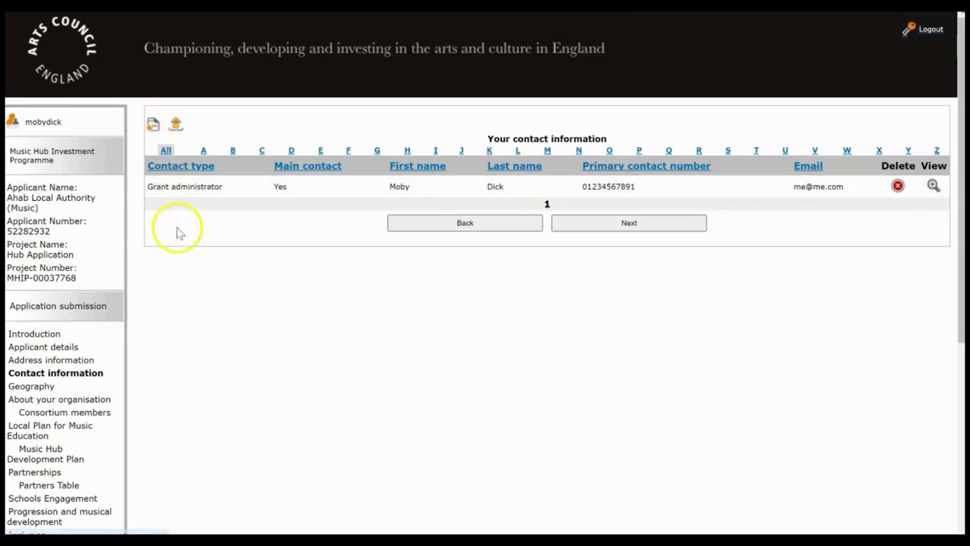
# Step: On Geography, select Greater Manchester and Blackburn with Darwen, answer Yes to leading another Hub, and save
pyautogui.click(620, 224)
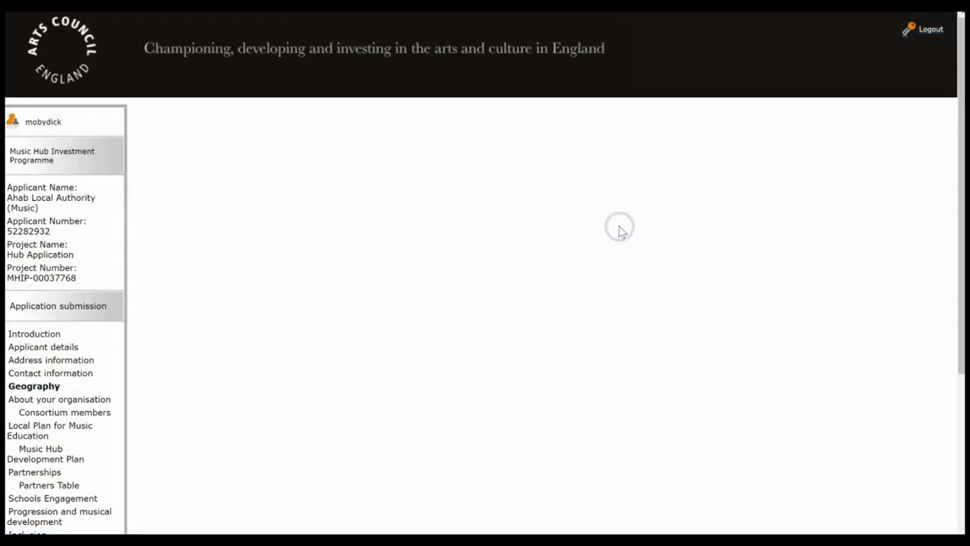
pyautogui.click(613, 161)
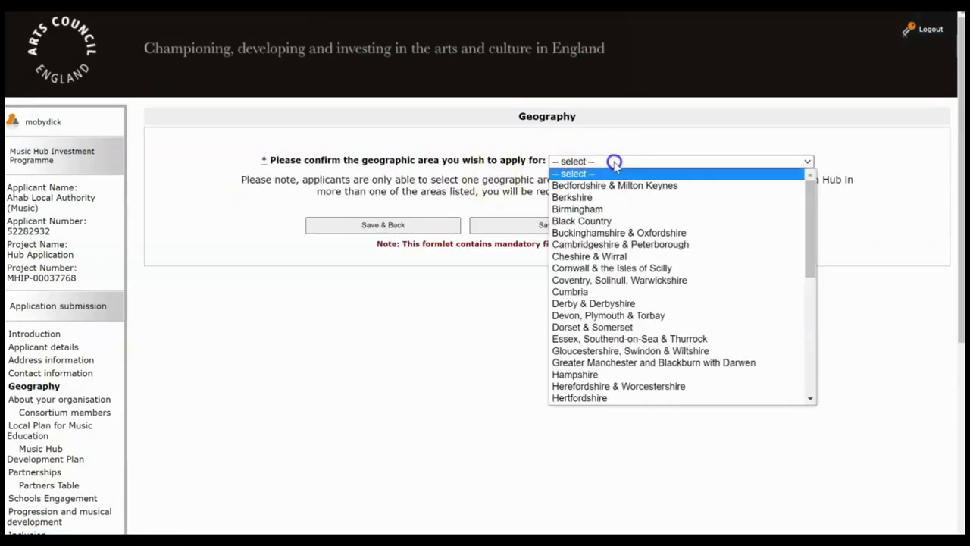
pyautogui.click(623, 363)
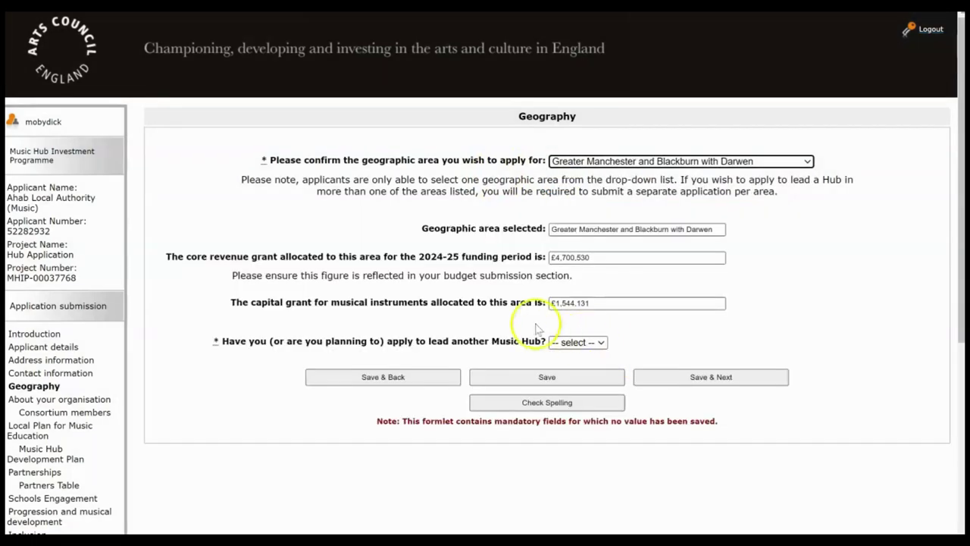
pyautogui.click(579, 342)
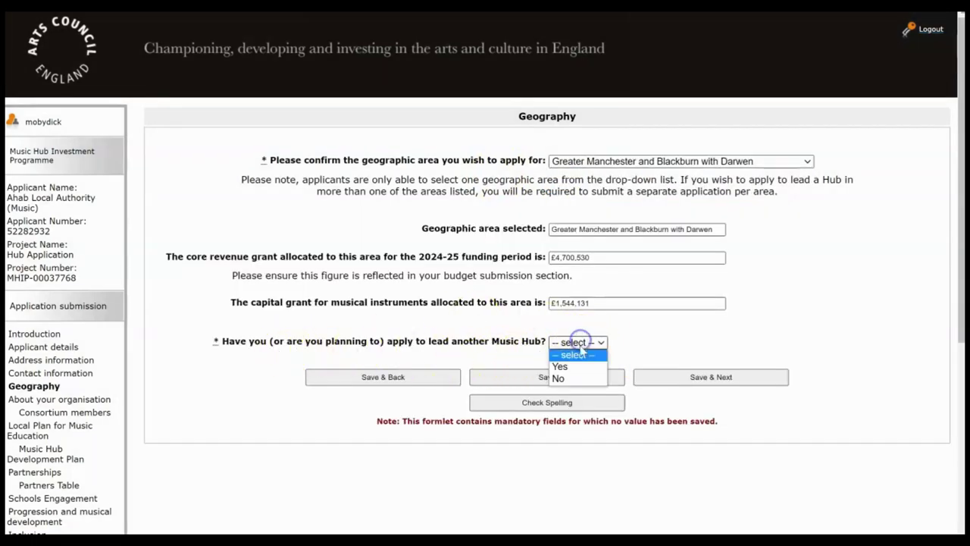
pyautogui.click(564, 366)
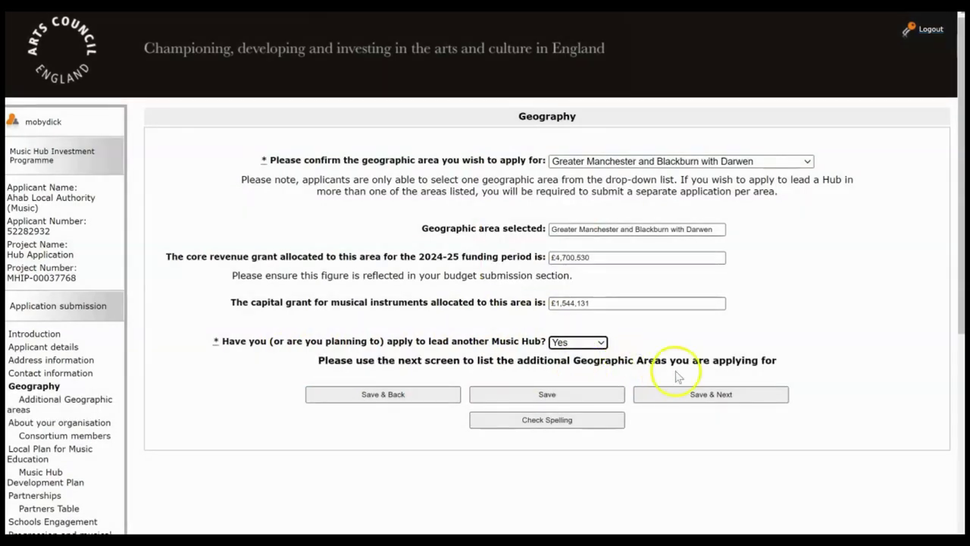
pyautogui.click(708, 397)
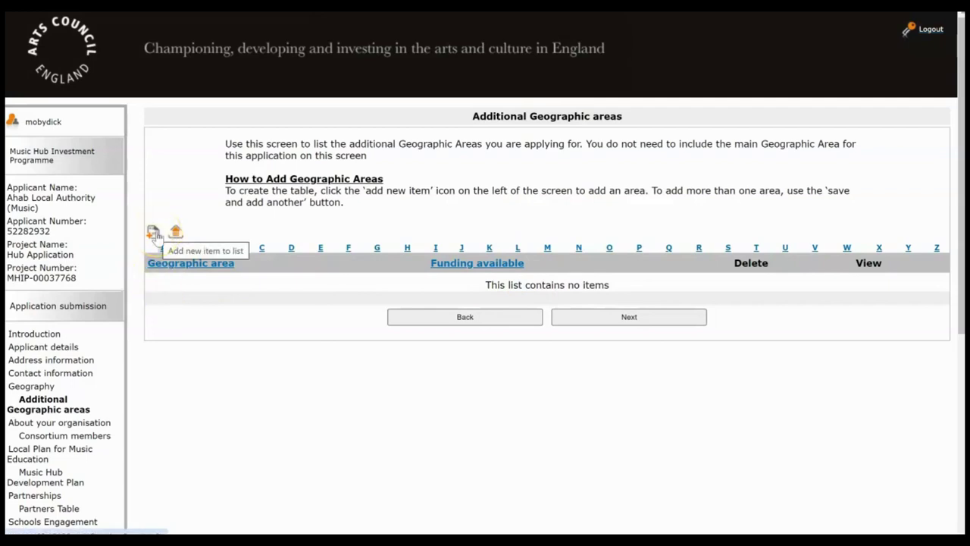
# Step: Add Cheshire & Wirral (£1,414,839 available) as an additional geographic area
pyautogui.click(154, 233)
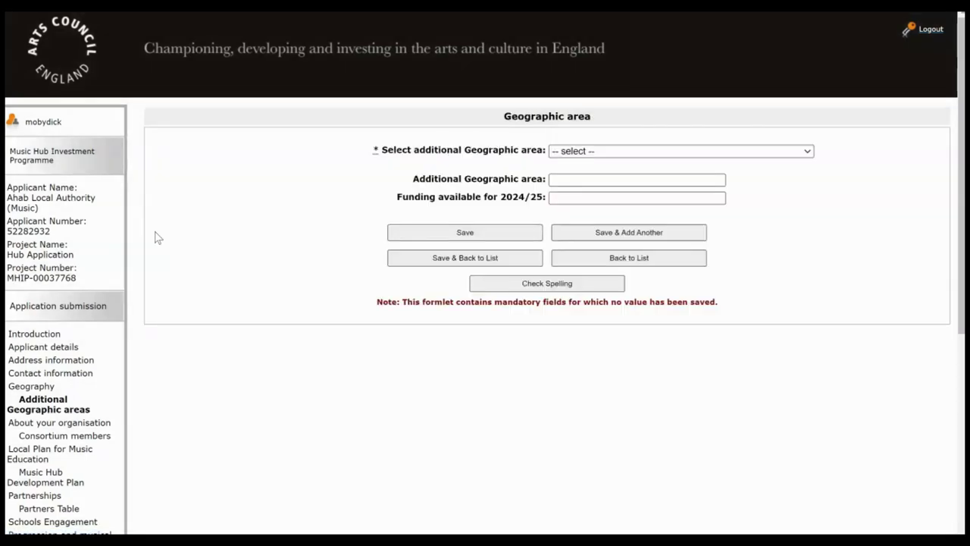
pyautogui.click(588, 151)
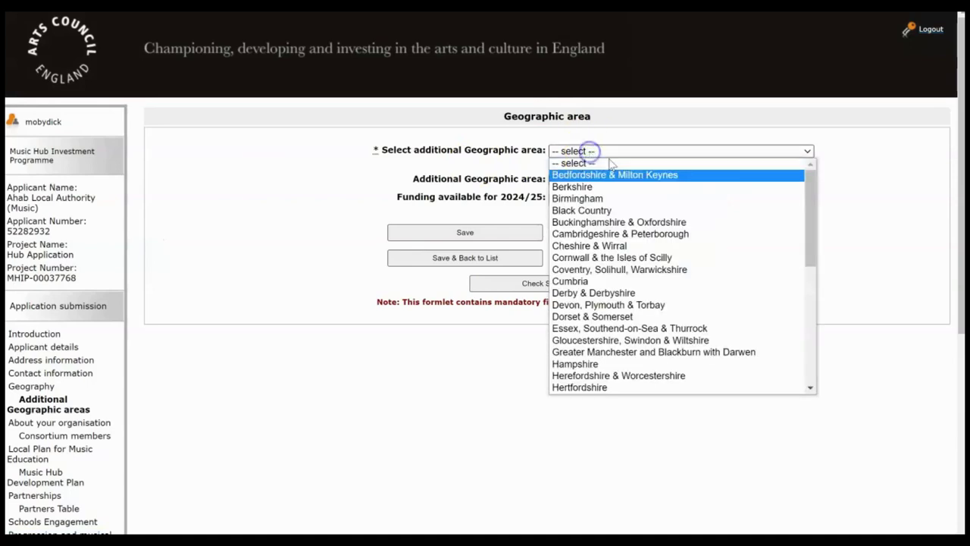
pyautogui.click(598, 242)
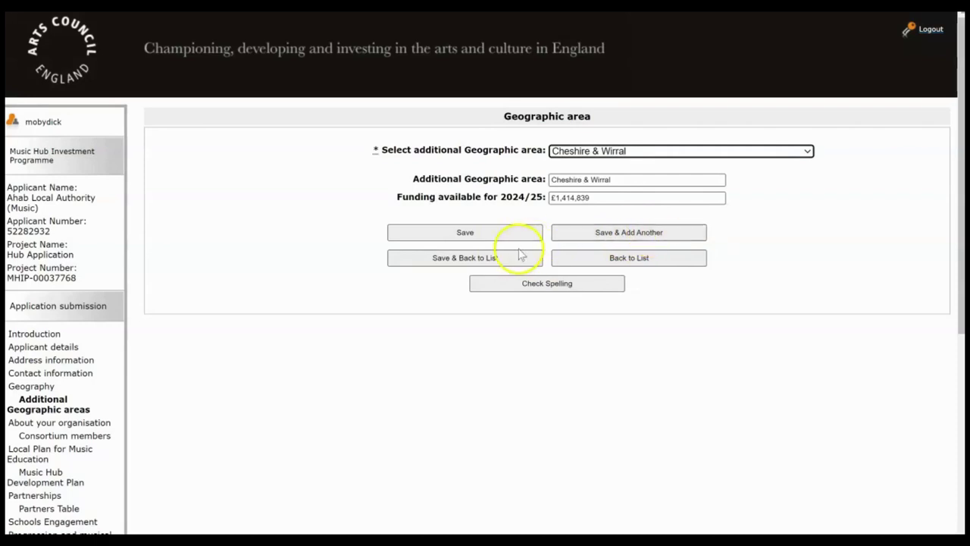
pyautogui.click(471, 263)
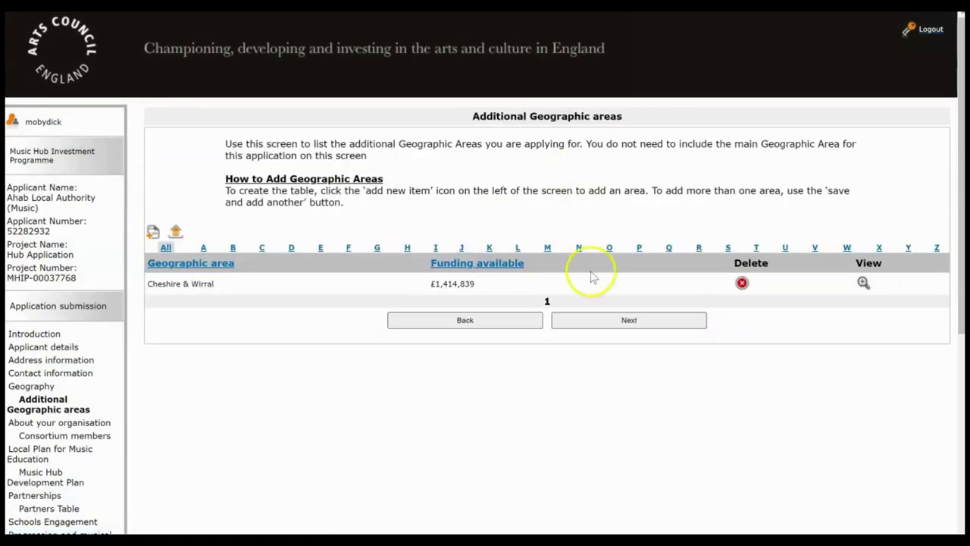
# Step: Answer About your organisation with placeholder text 'hfoeufbjkc' and save it
pyautogui.click(629, 321)
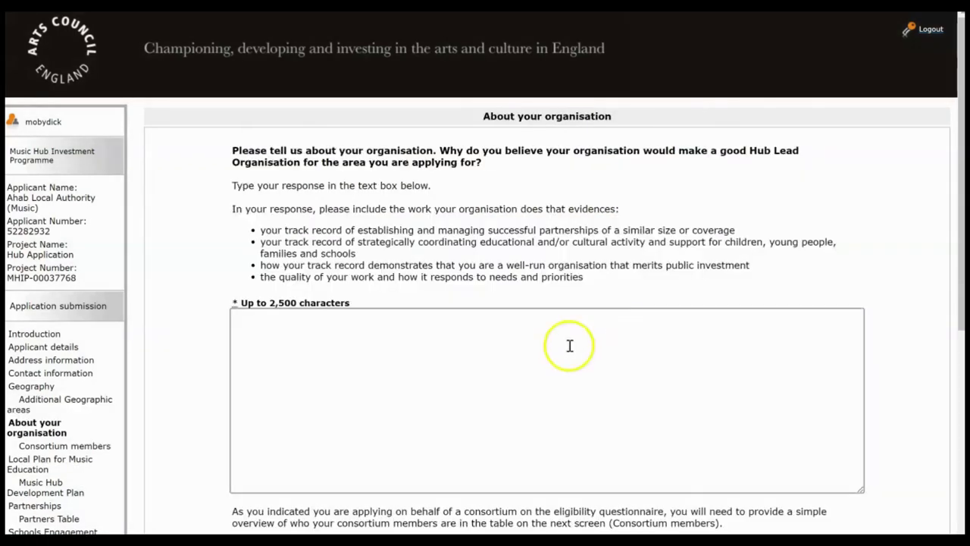
pyautogui.click(478, 403)
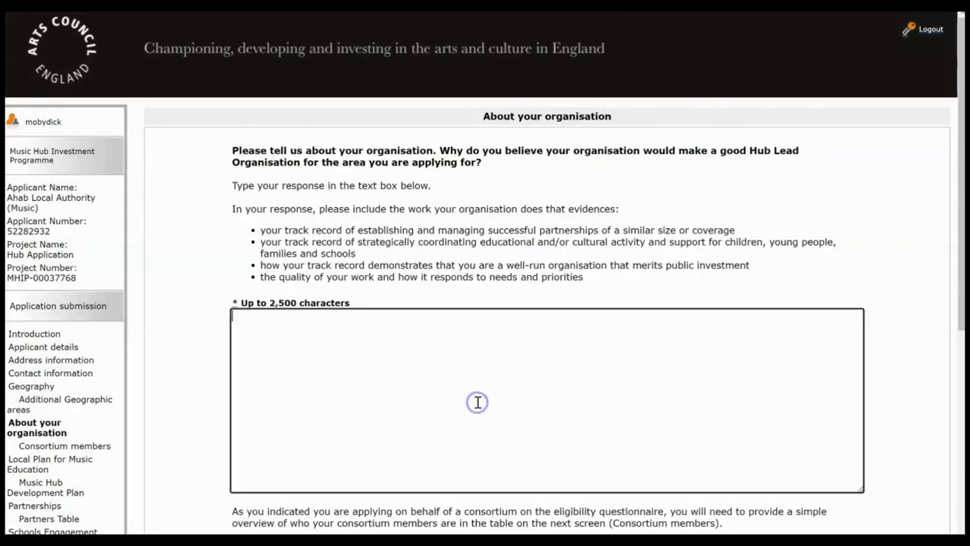
pyautogui.write('hfoeufbjkc')
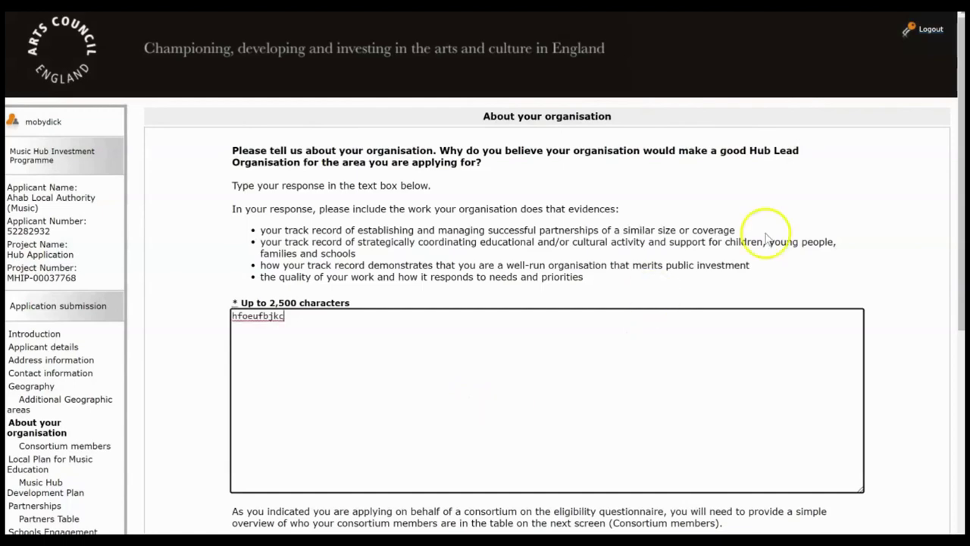
pyautogui.click(959, 140)
pyautogui.moveTo(959, 141); pyautogui.dragTo(959, 211)
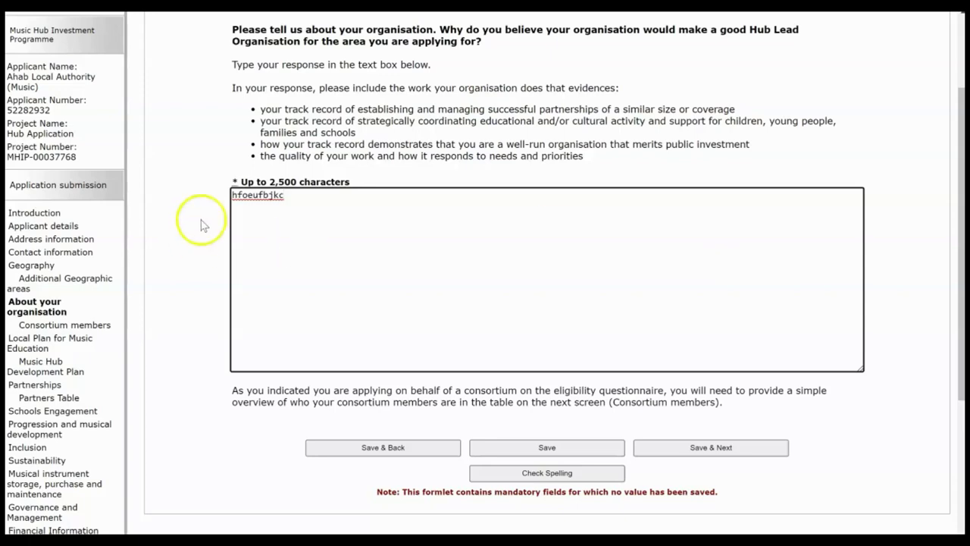
pyautogui.click(731, 448)
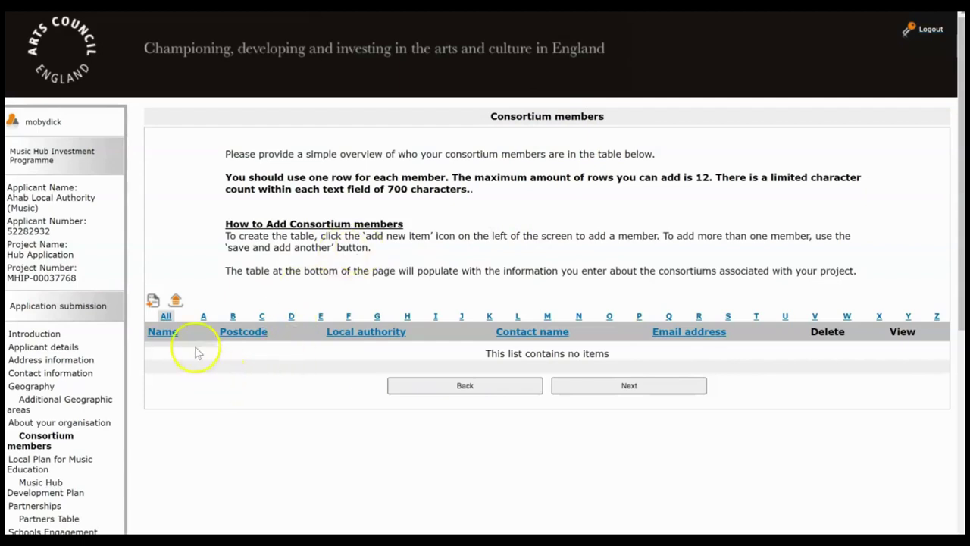
# Step: Add a consortium member named 'Ahab' with no postcode, its street address and town
pyautogui.click(154, 302)
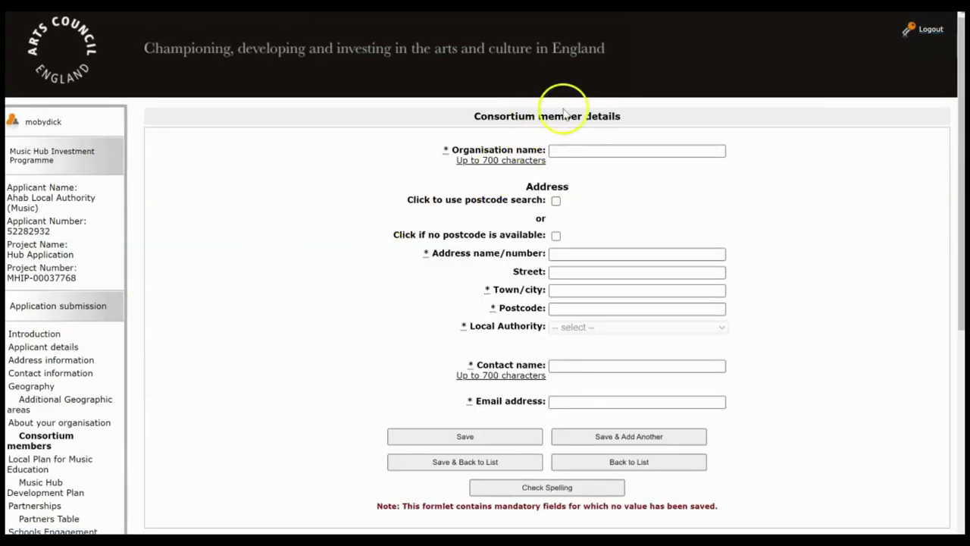
pyautogui.click(573, 155)
pyautogui.click(573, 155)
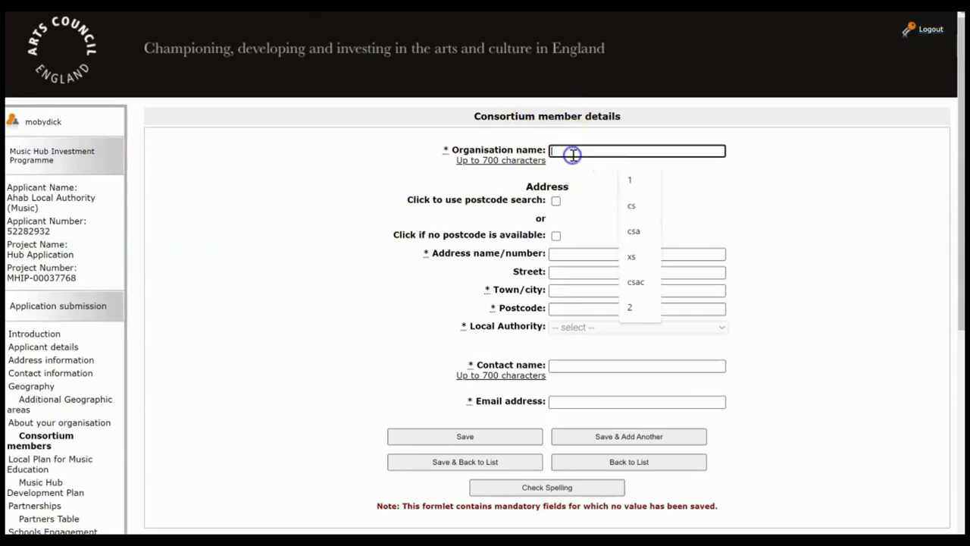
pyautogui.write('Ahab Theatre')
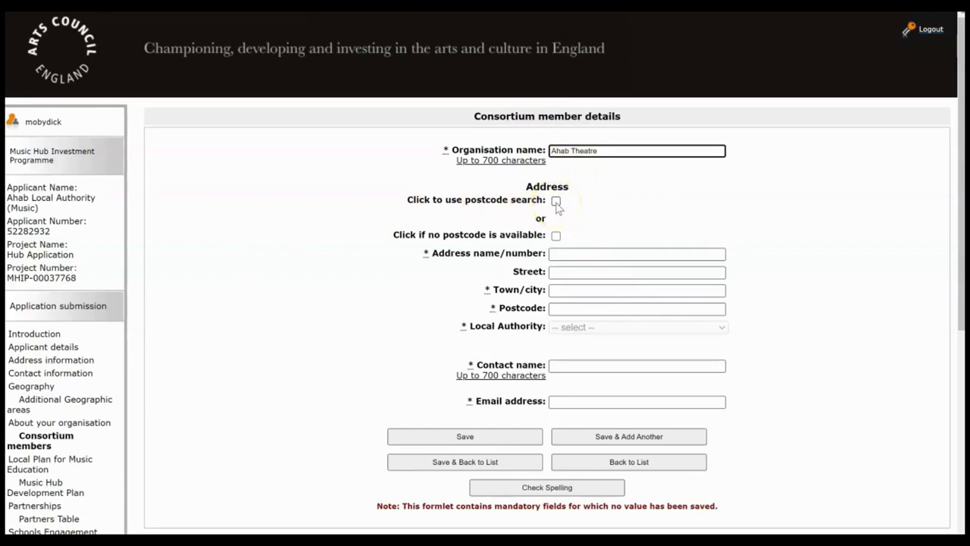
pyautogui.click(555, 235)
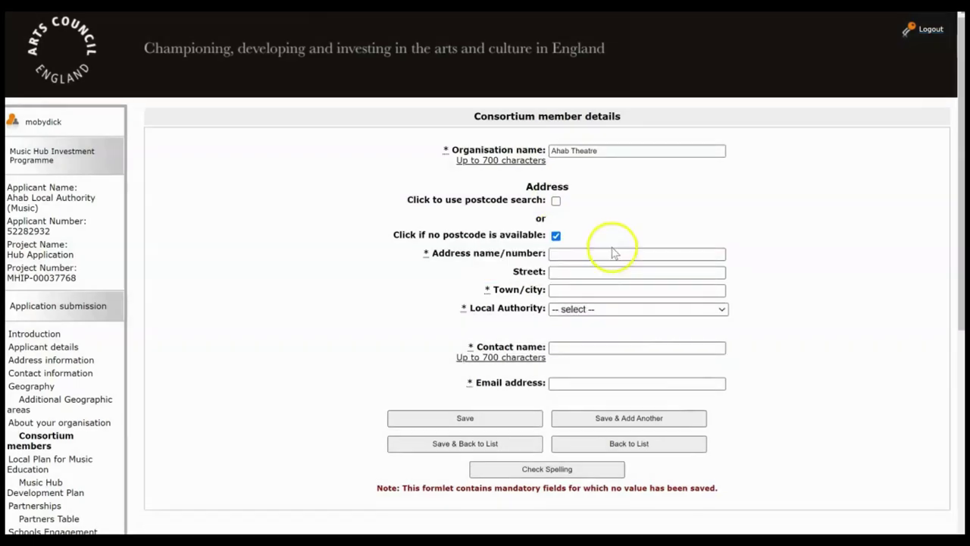
pyautogui.click(614, 252)
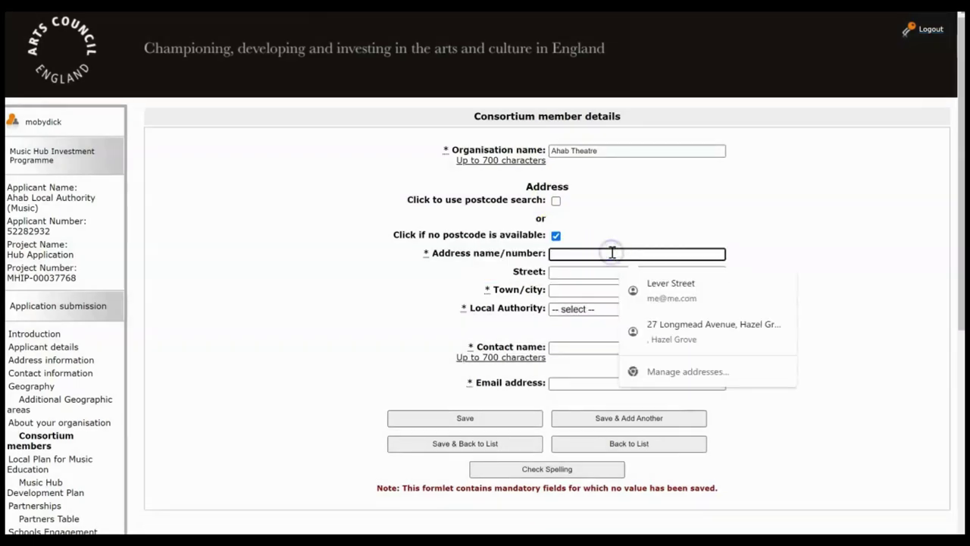
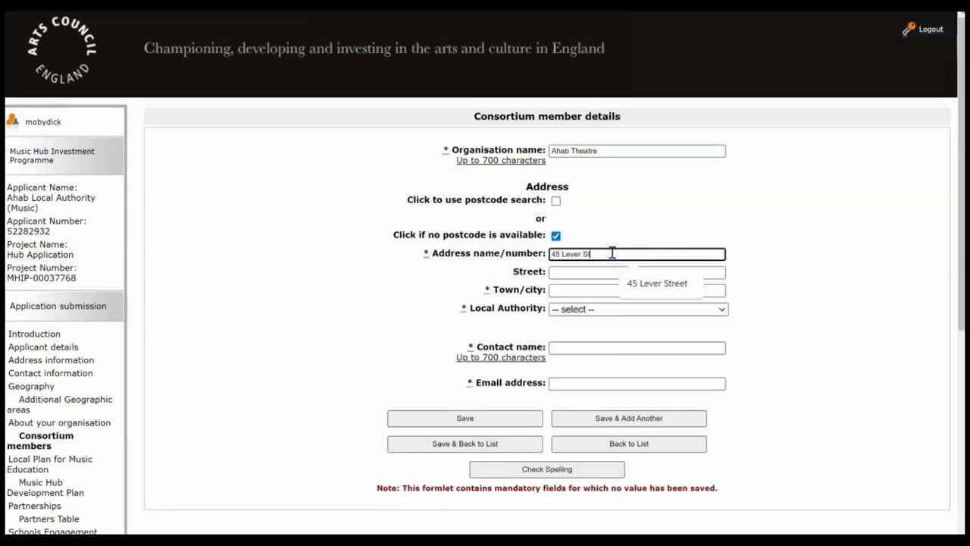
pyautogui.click(593, 288)
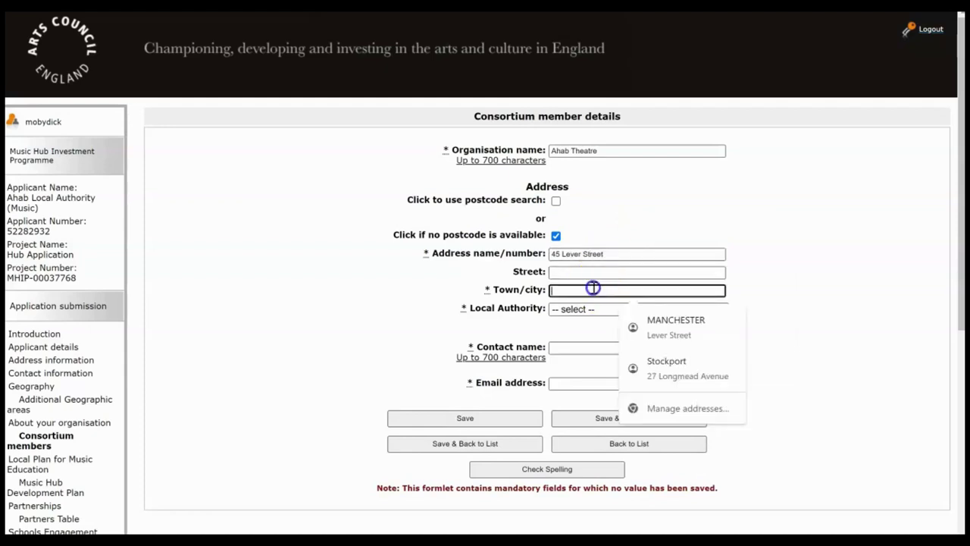
pyautogui.write('Manchester')
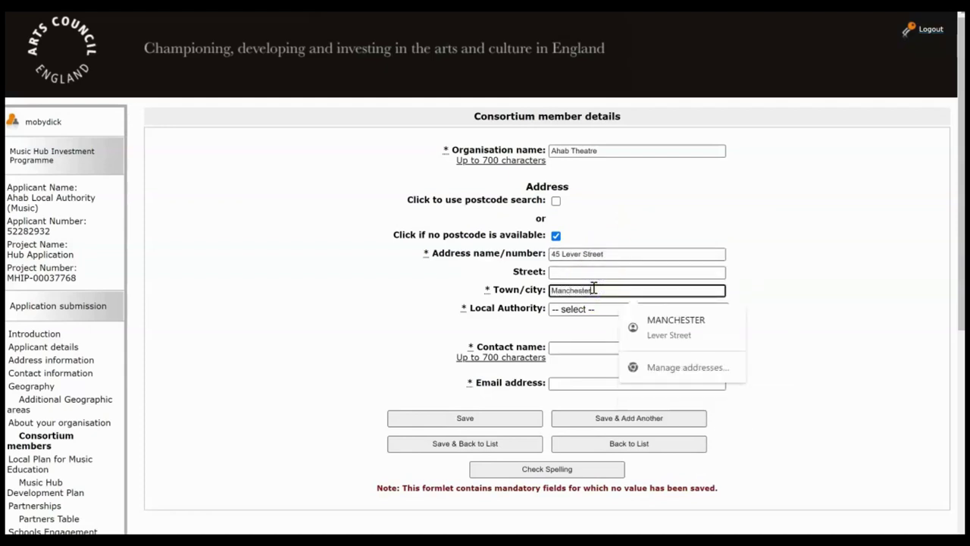
# Step: Set its Local Authority to Manchester, add the contact's name and e-mail, save, and continue
pyautogui.click(580, 309)
pyautogui.scroll(-1, 727, 108)
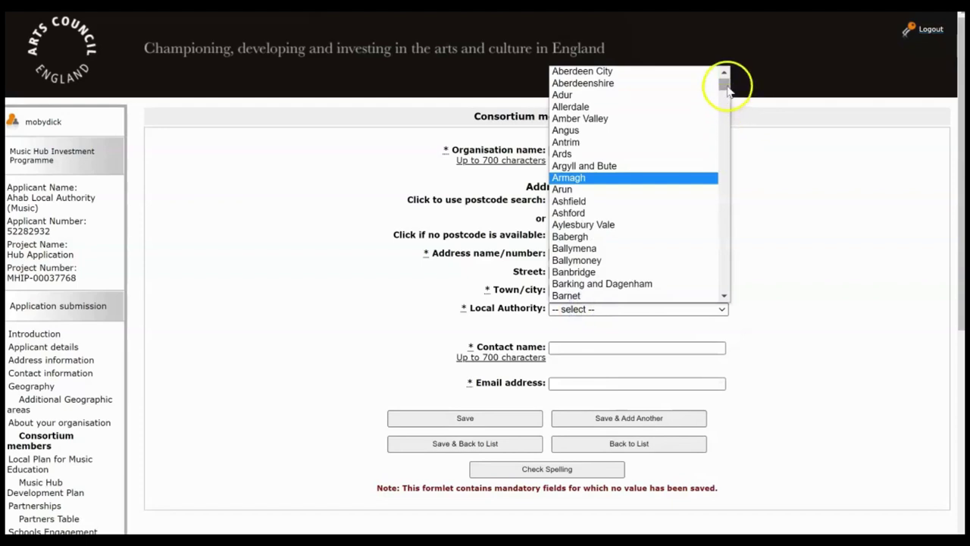
pyautogui.moveTo(728, 89); pyautogui.dragTo(732, 189)
pyautogui.click(635, 91)
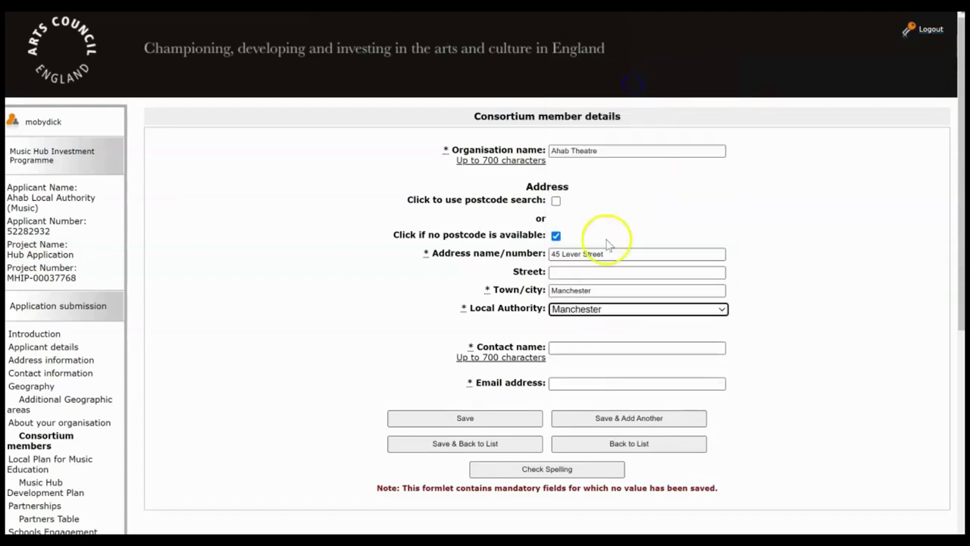
pyautogui.click(560, 346)
pyautogui.write('Mary')
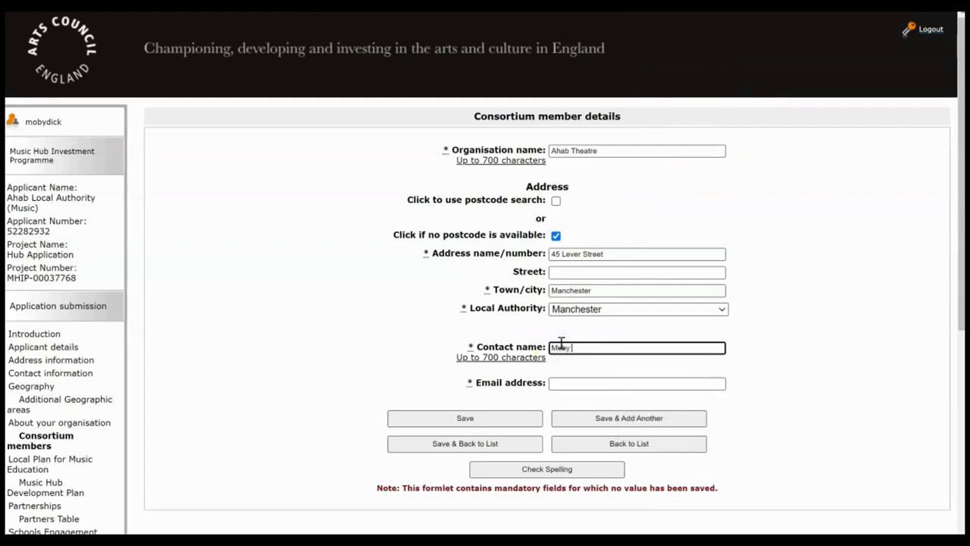
pyautogui.write(' Dick')
pyautogui.click(560, 383)
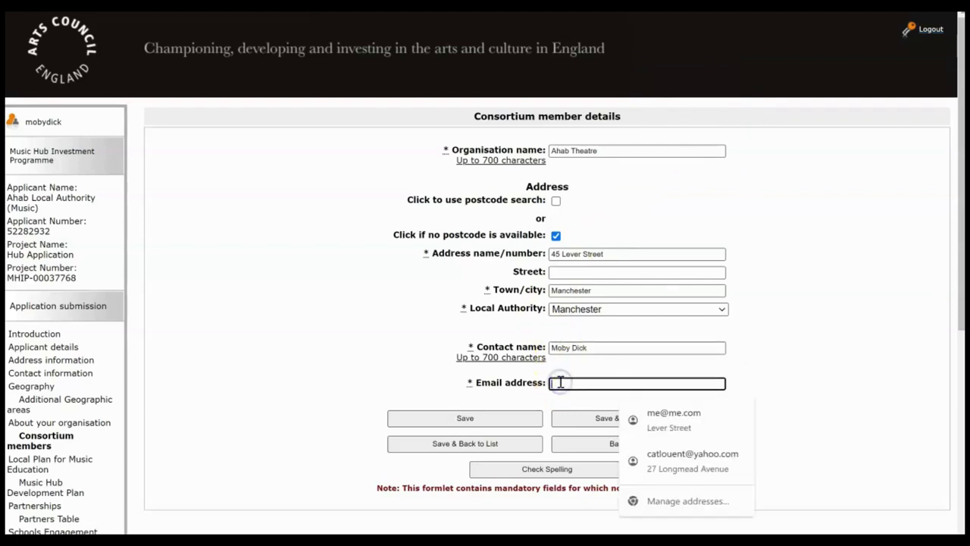
pyautogui.write('me@me.com')
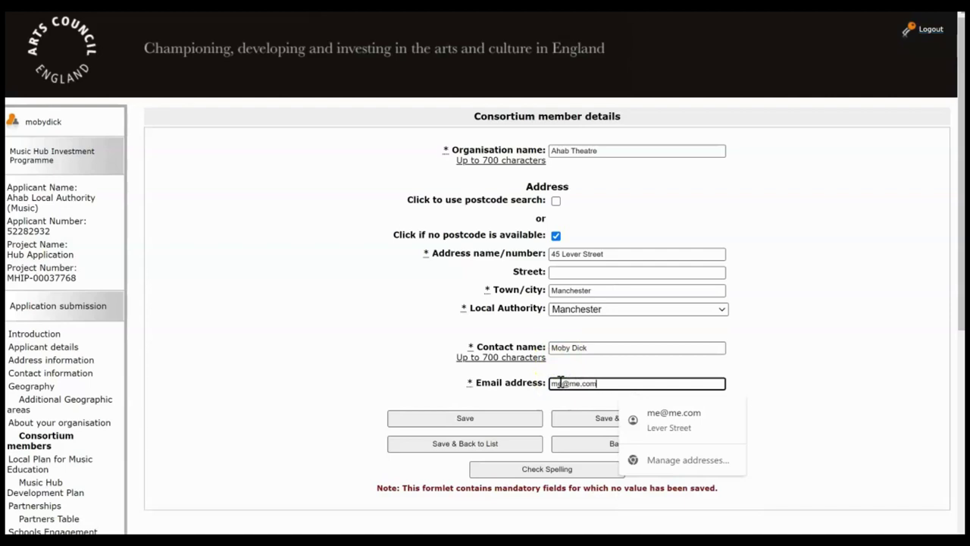
pyautogui.click(656, 340)
pyautogui.click(846, 268)
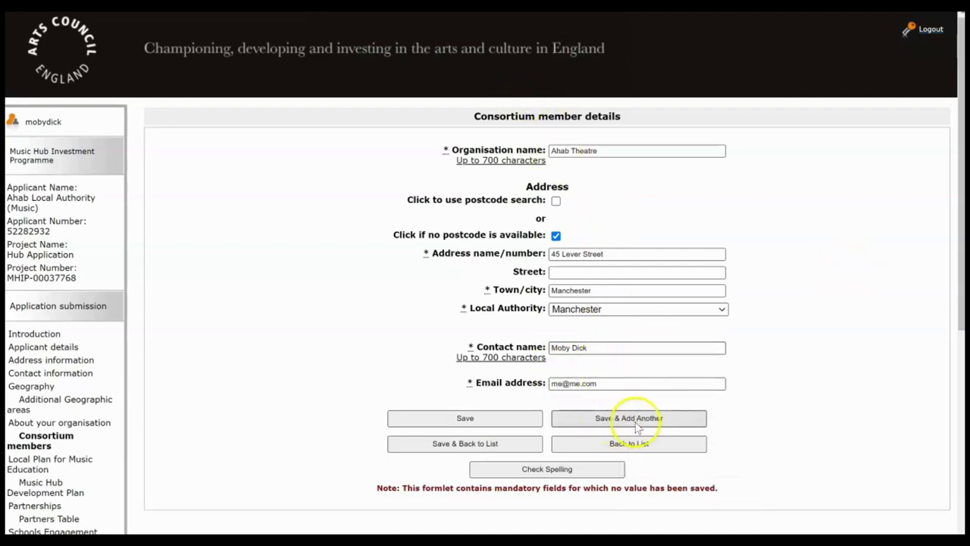
pyautogui.click(478, 446)
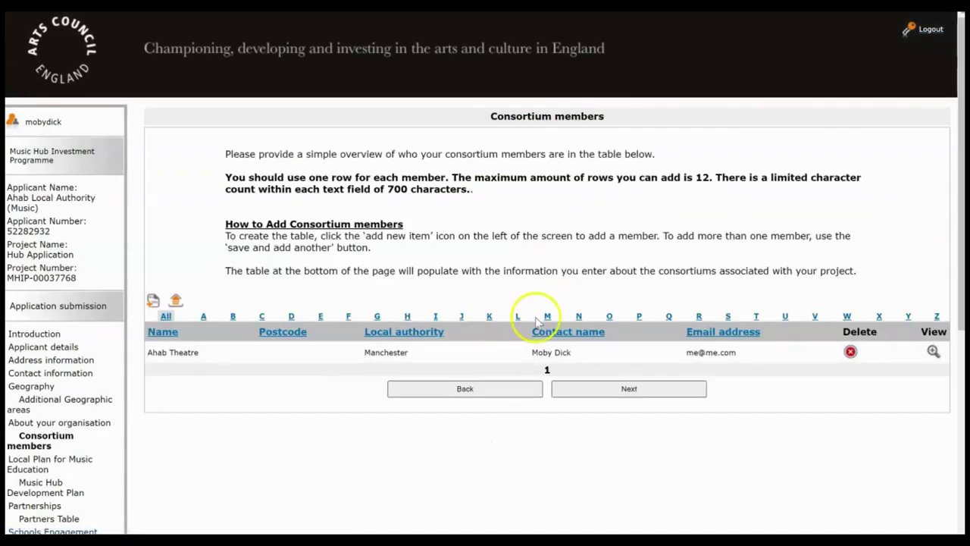
pyautogui.click(634, 390)
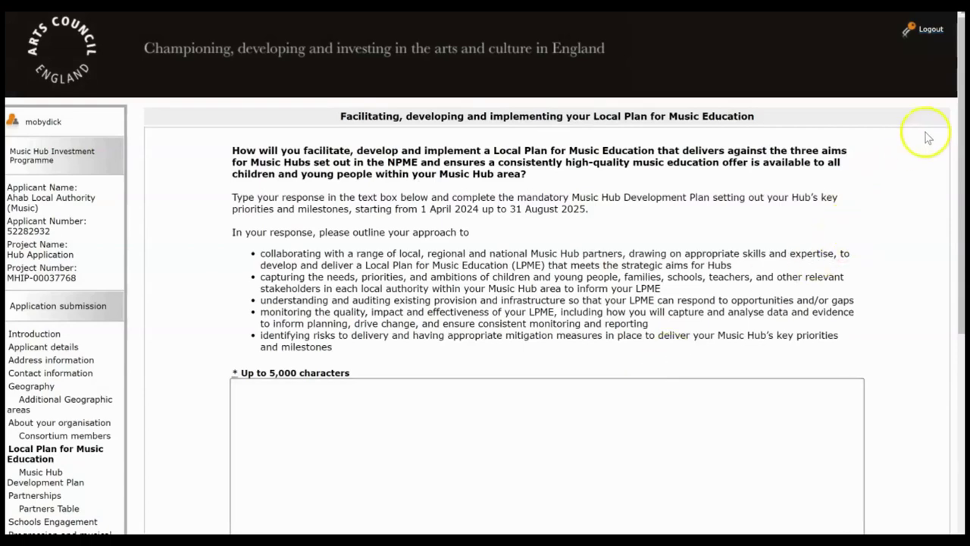
# Step: Keep the Local Plan for Music Education answer and save it to continue
pyautogui.moveTo(959, 108); pyautogui.dragTo(951, 232)
pyautogui.click(615, 271)
pyautogui.click(703, 430)
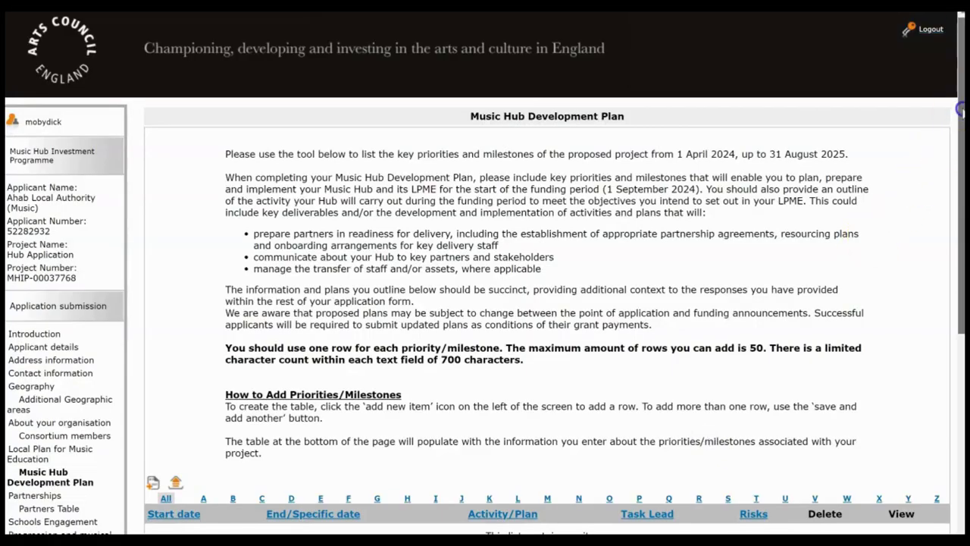
# Step: Scroll to the empty priorities table and add a new priority/milestone row
pyautogui.moveTo(960, 110); pyautogui.dragTo(959, 123)
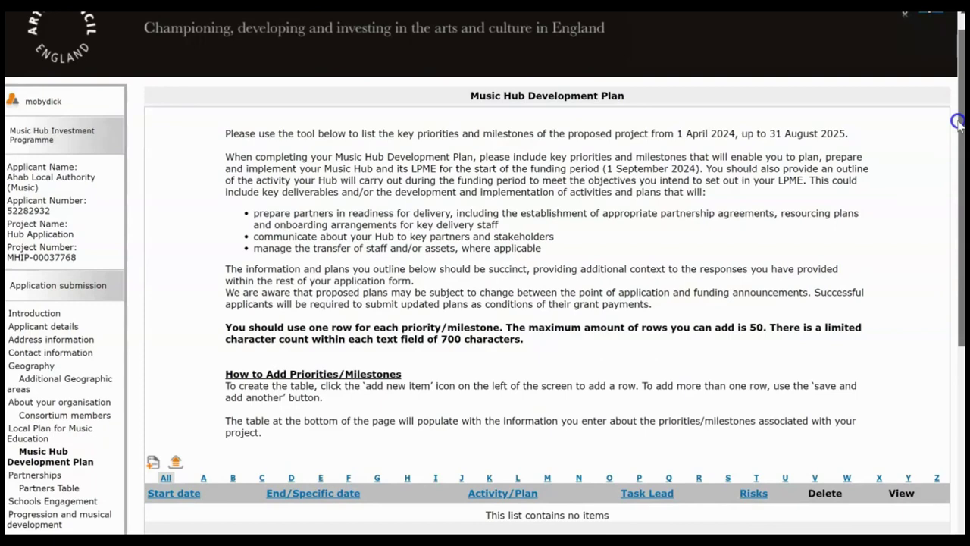
pyautogui.moveTo(957, 121); pyautogui.dragTo(959, 211)
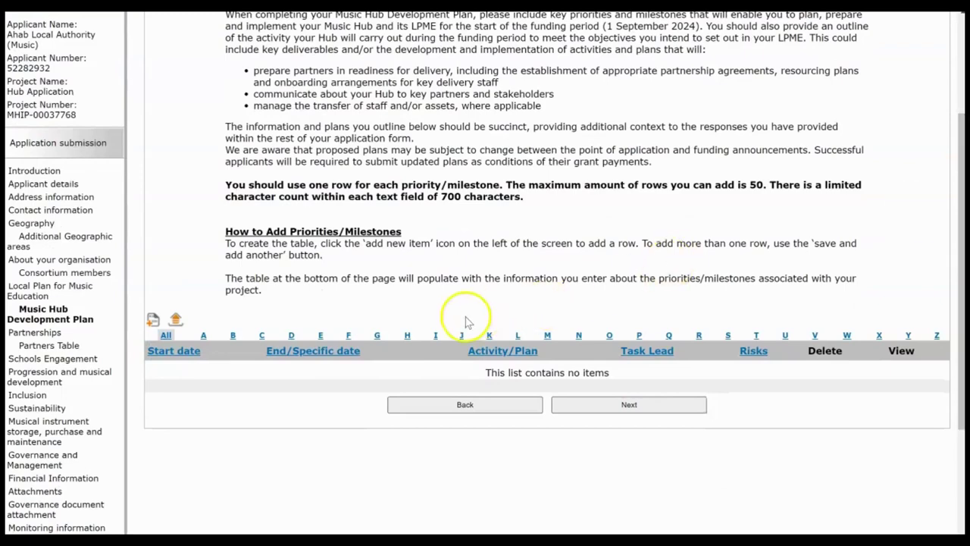
pyautogui.click(153, 319)
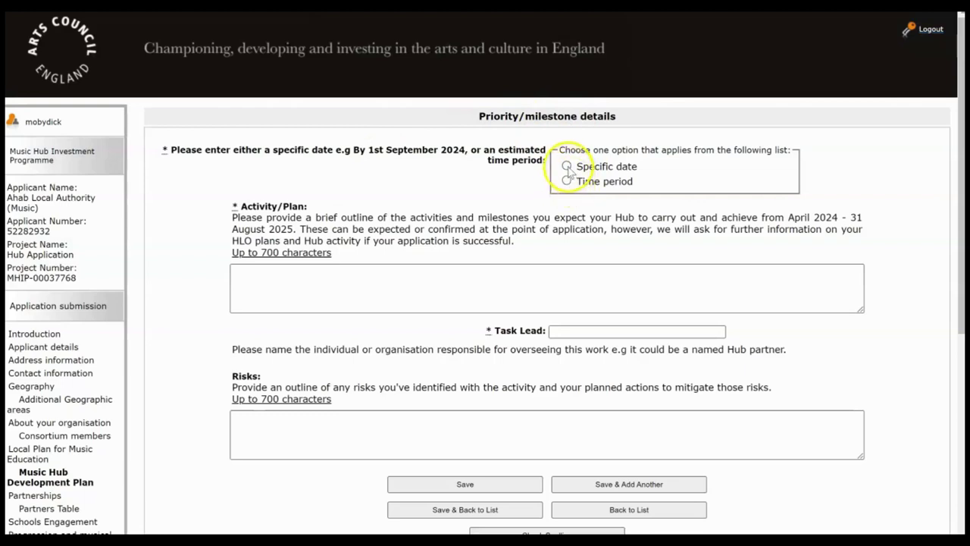
# Step: Make the milestone an estimated period from 10/07/2024 to 08/07/2025
pyautogui.click(566, 167)
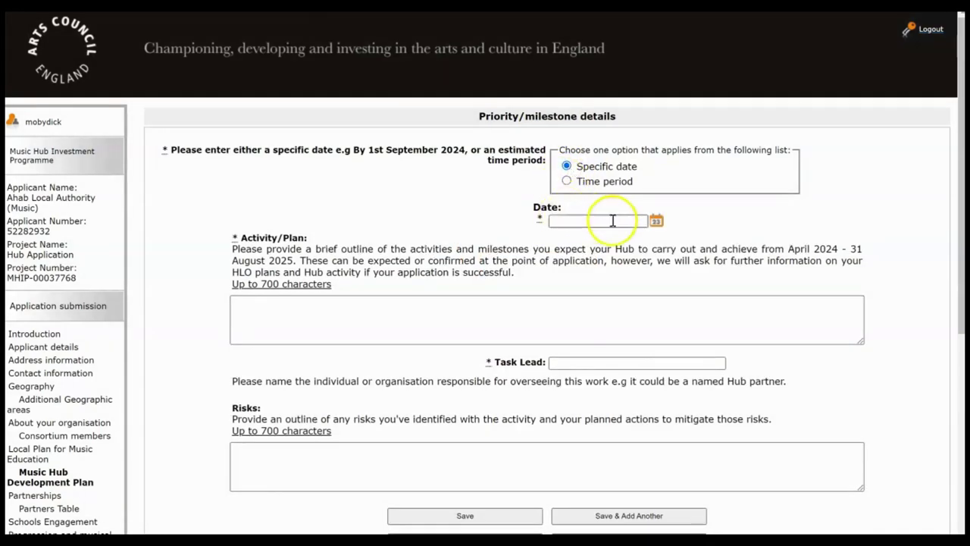
pyautogui.click(567, 181)
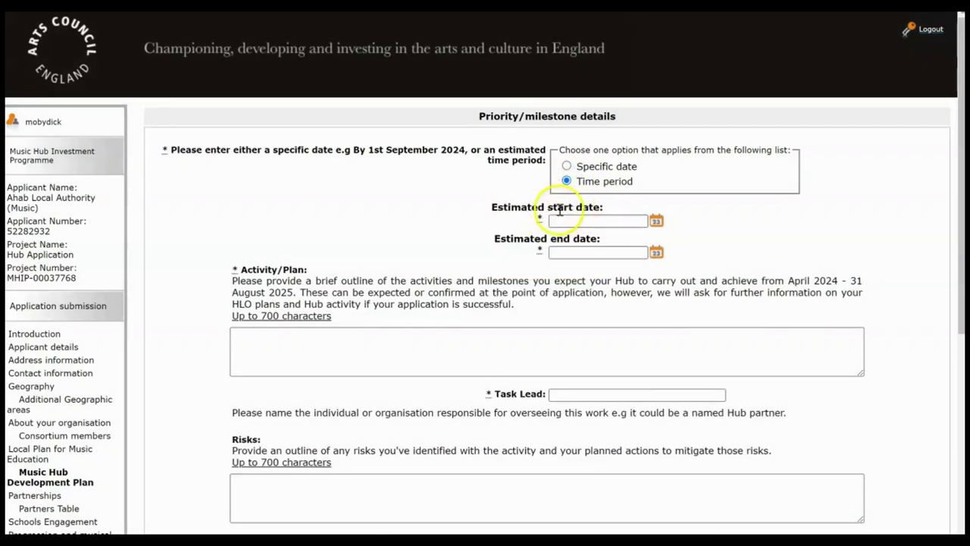
pyautogui.click(656, 221)
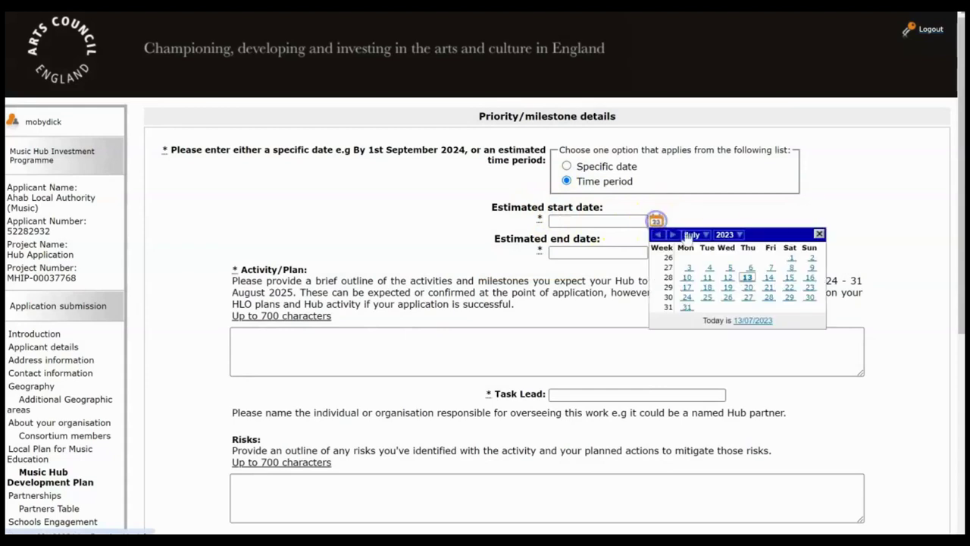
pyautogui.click(725, 235)
pyautogui.click(724, 303)
pyautogui.click(726, 267)
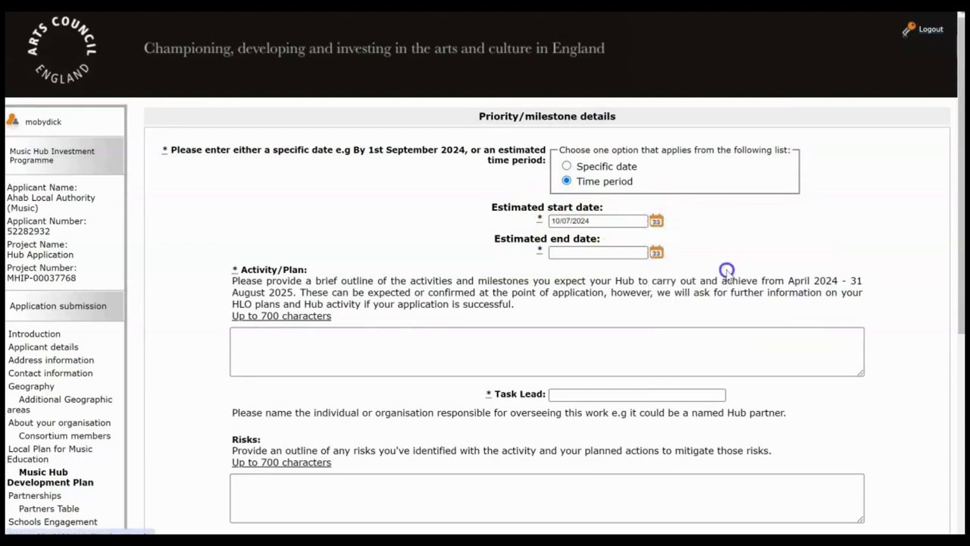
pyautogui.click(656, 252)
pyautogui.click(724, 266)
pyautogui.click(724, 346)
pyautogui.click(707, 298)
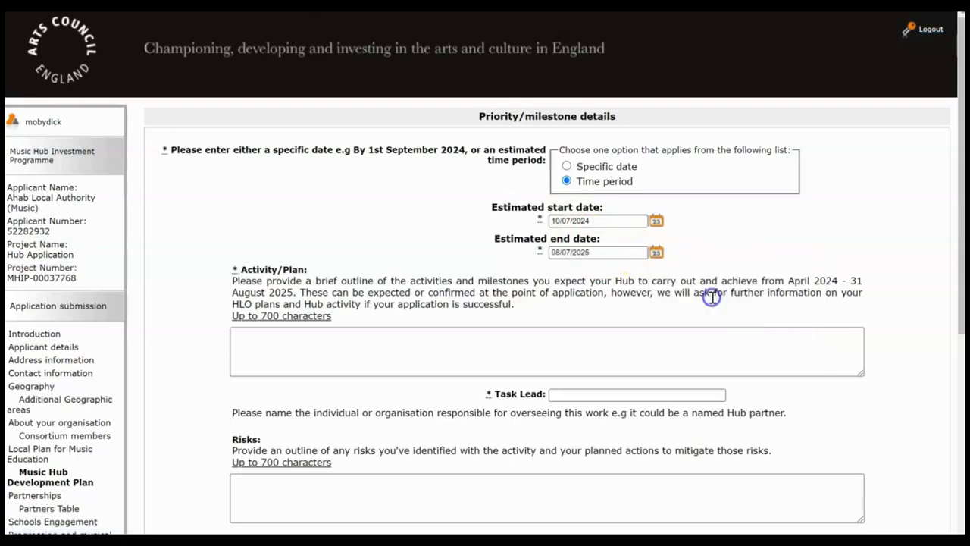
# Step: Fill in the Activity/Plan outline with placeholder text and the task lead's name
pyautogui.click(954, 225)
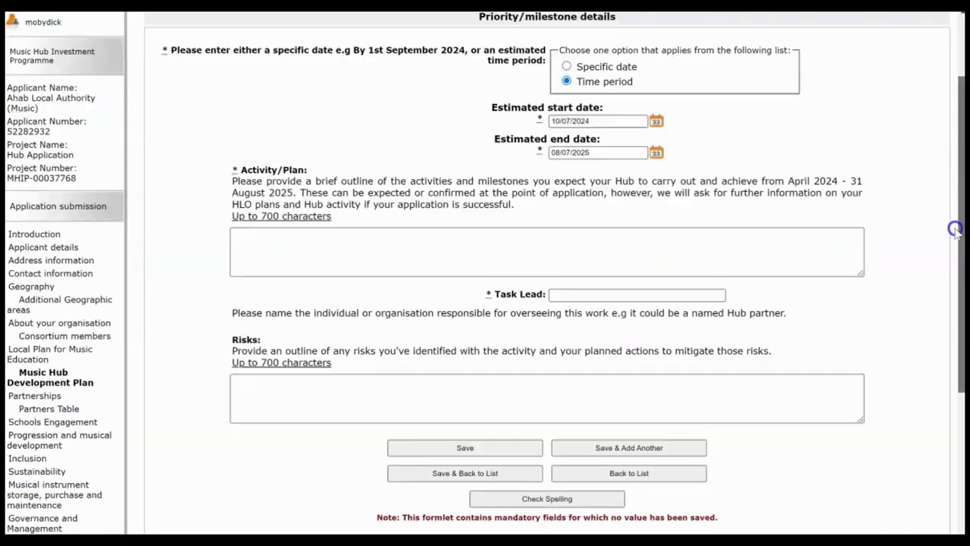
pyautogui.click(712, 237)
pyautogui.write('c;knack')
pyautogui.click(674, 285)
pyautogui.write('Bob')
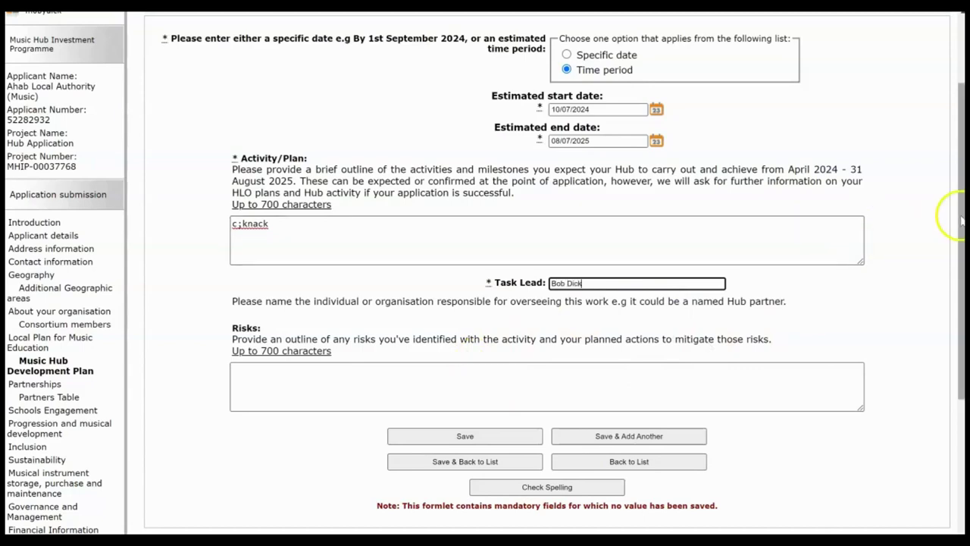
pyautogui.moveTo(954, 218); pyautogui.dragTo(952, 267)
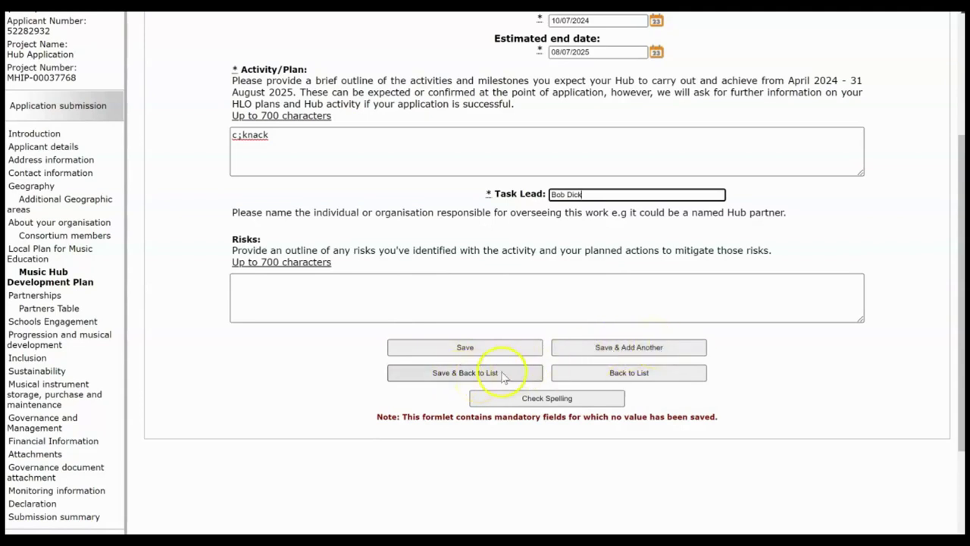
# Step: Save the milestone, continue past the Development Plan list, and begin the Partnerships response
pyautogui.click(465, 373)
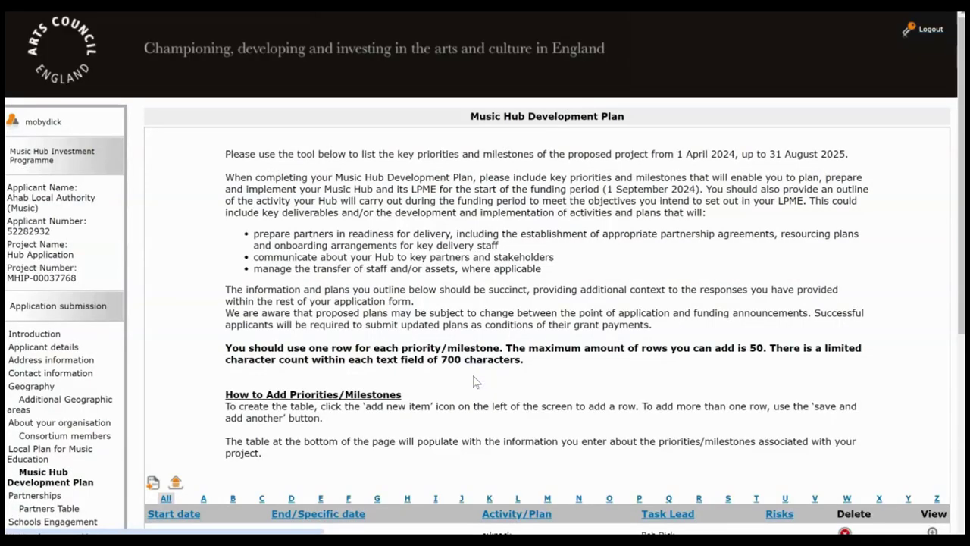
pyautogui.moveTo(958, 167); pyautogui.dragTo(959, 278)
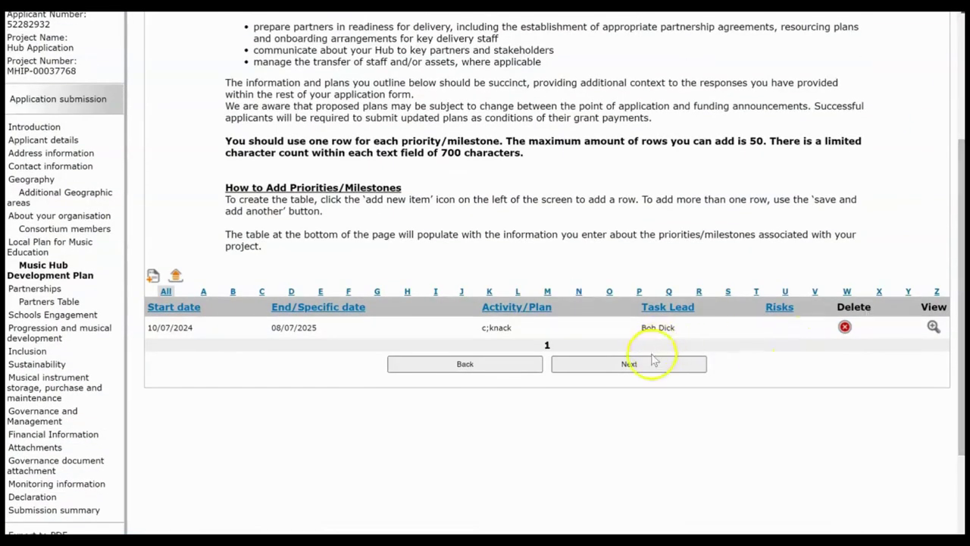
pyautogui.click(648, 365)
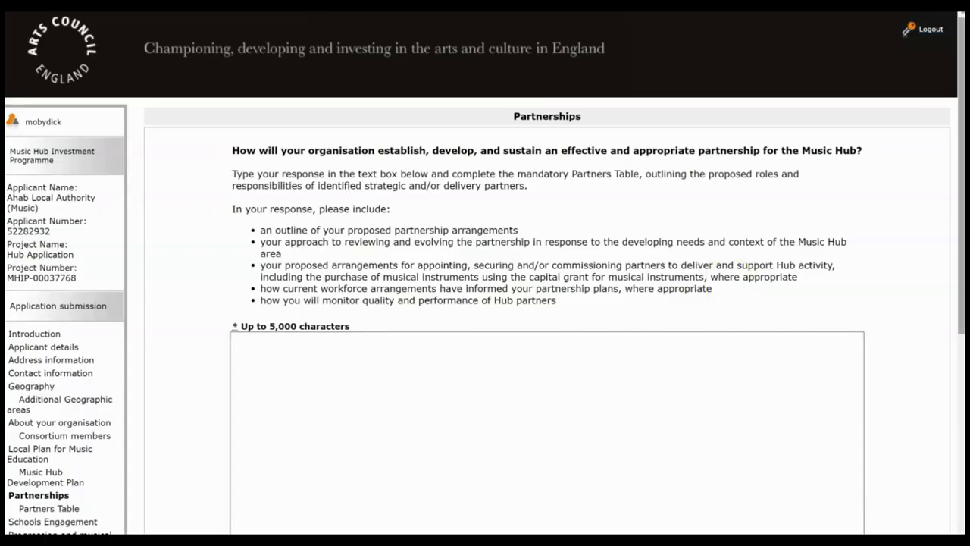
pyautogui.moveTo(961, 113); pyautogui.dragTo(961, 258)
pyautogui.click(652, 241)
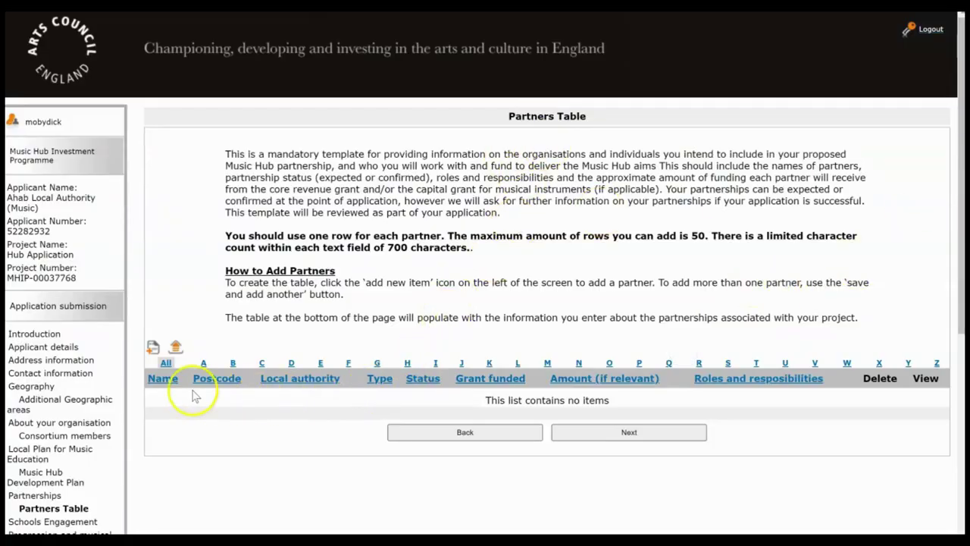
# Step: Start a new partner, enter its name, and pick the Arts Council England address via postcode lookup
pyautogui.click(152, 349)
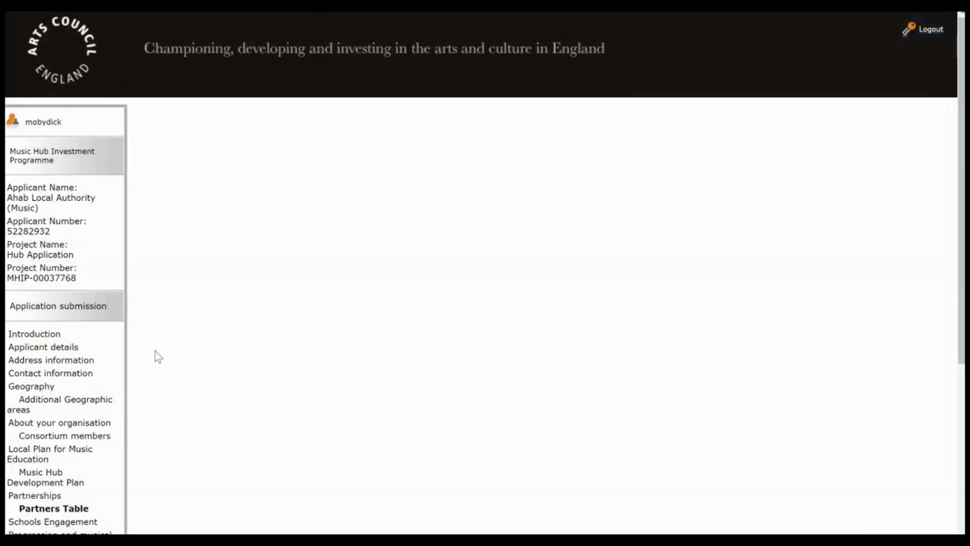
pyautogui.click(574, 150)
pyautogui.write('Moby Dick')
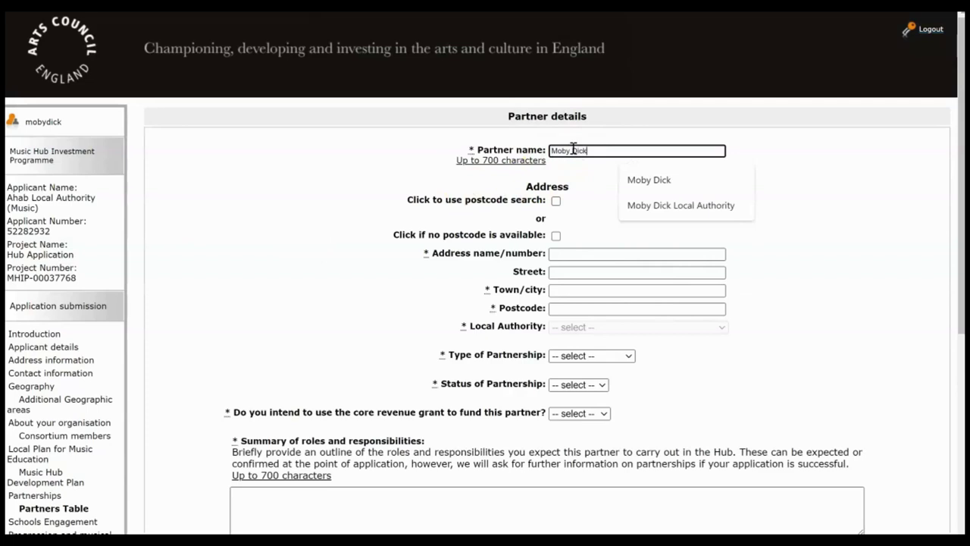
pyautogui.click(555, 201)
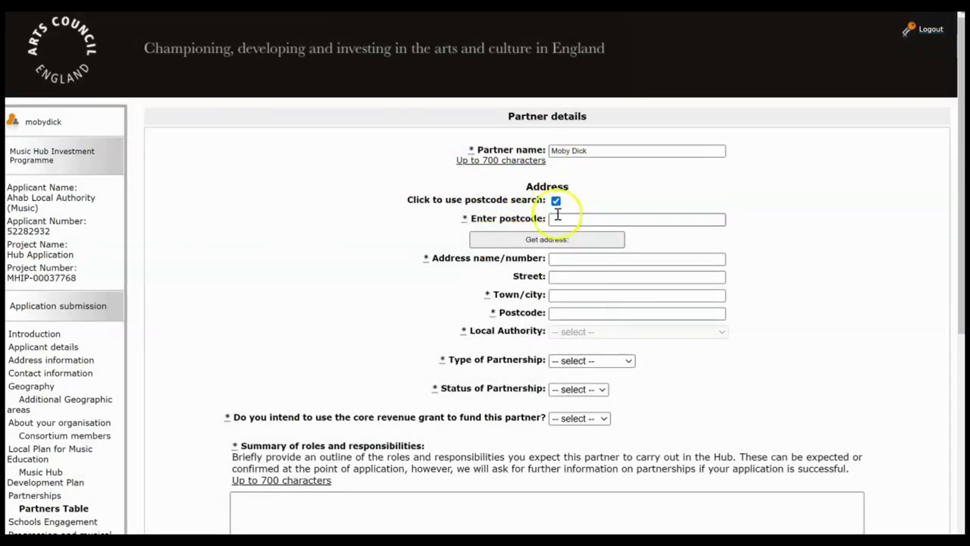
pyautogui.click(557, 218)
pyautogui.write('m1 1fn')
pyautogui.click(551, 241)
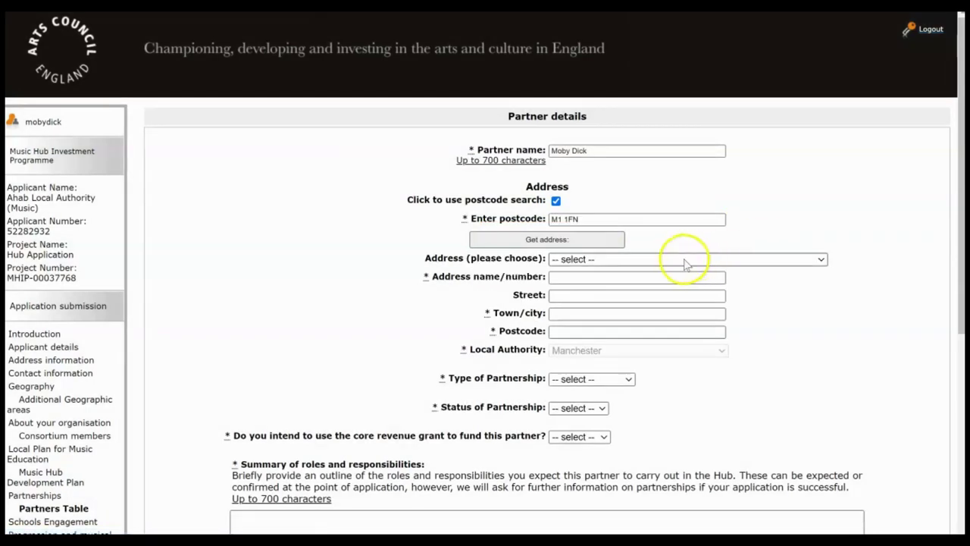
pyautogui.click(682, 260)
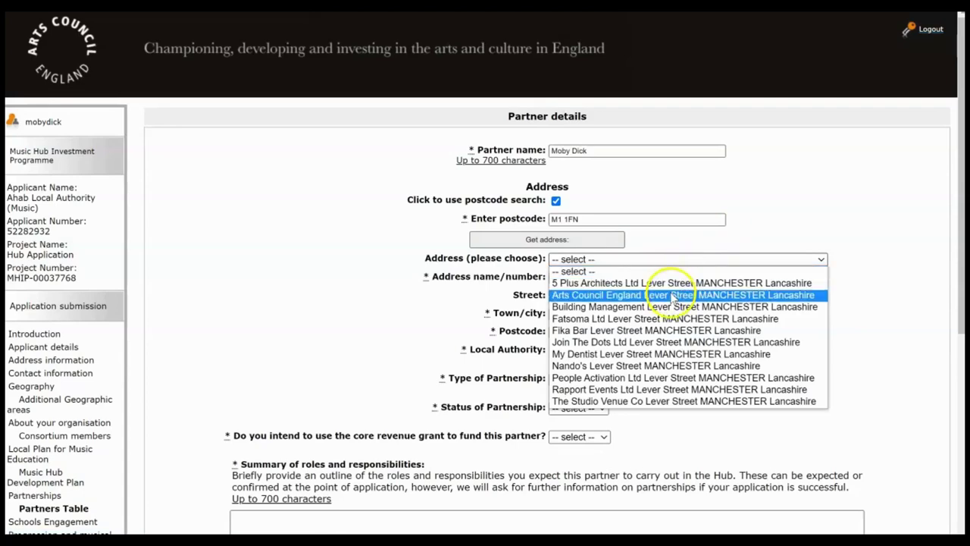
pyautogui.click(672, 295)
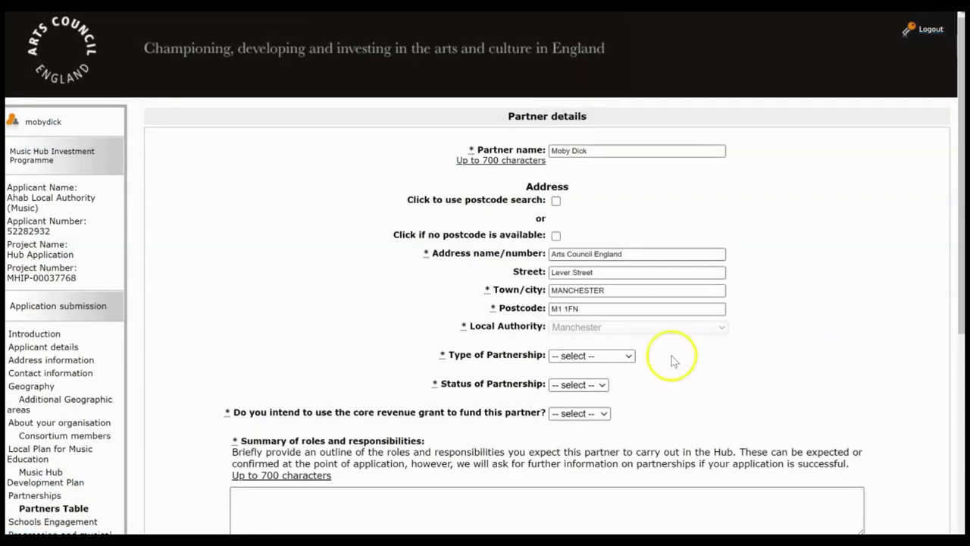
# Step: Set type Both, status Confirmed, core grant Yes, amount 10000, add a roles summary, and save
pyautogui.click(570, 358)
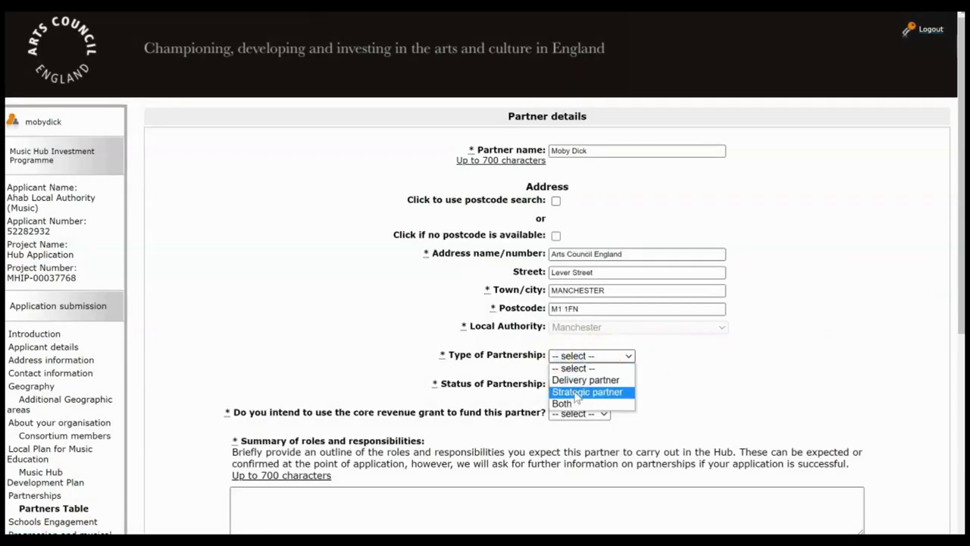
pyautogui.click(563, 403)
pyautogui.click(564, 387)
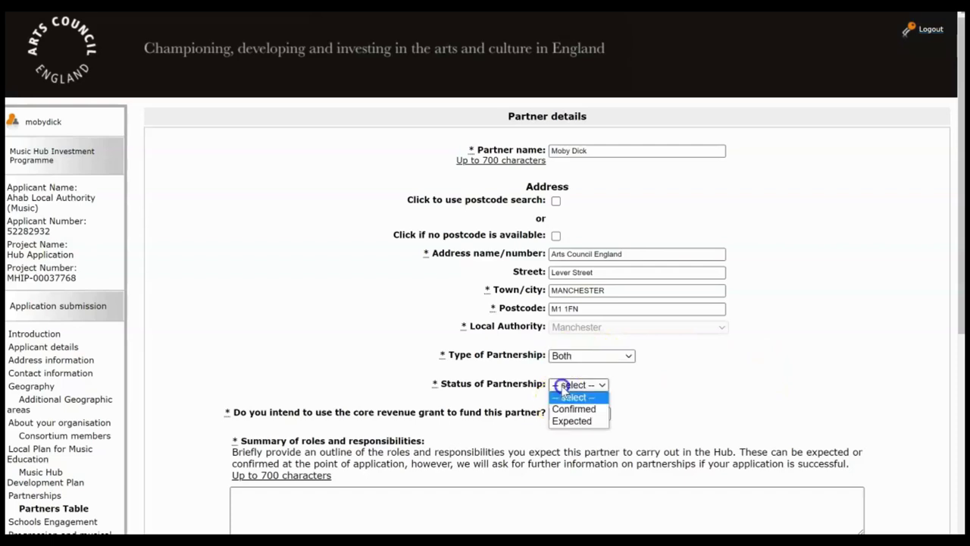
pyautogui.click(582, 408)
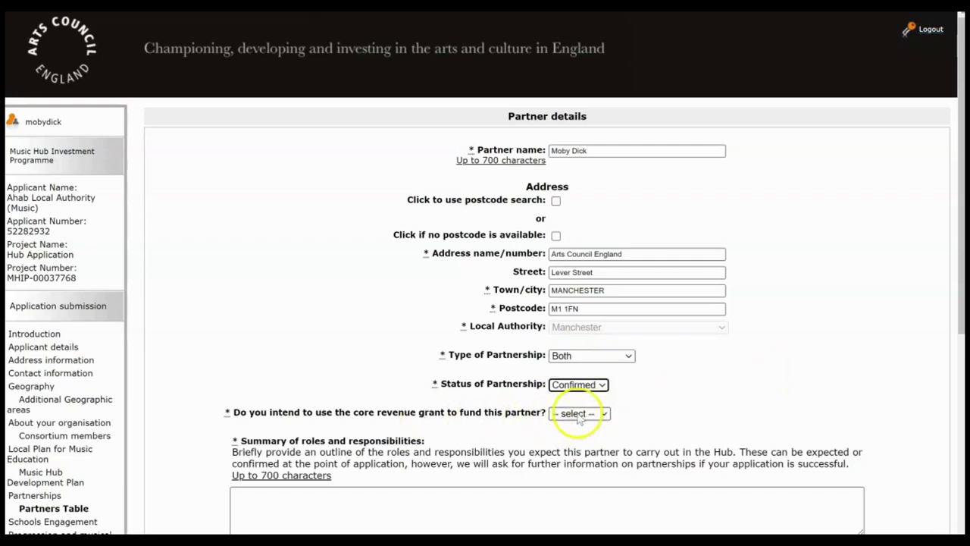
pyautogui.click(578, 415)
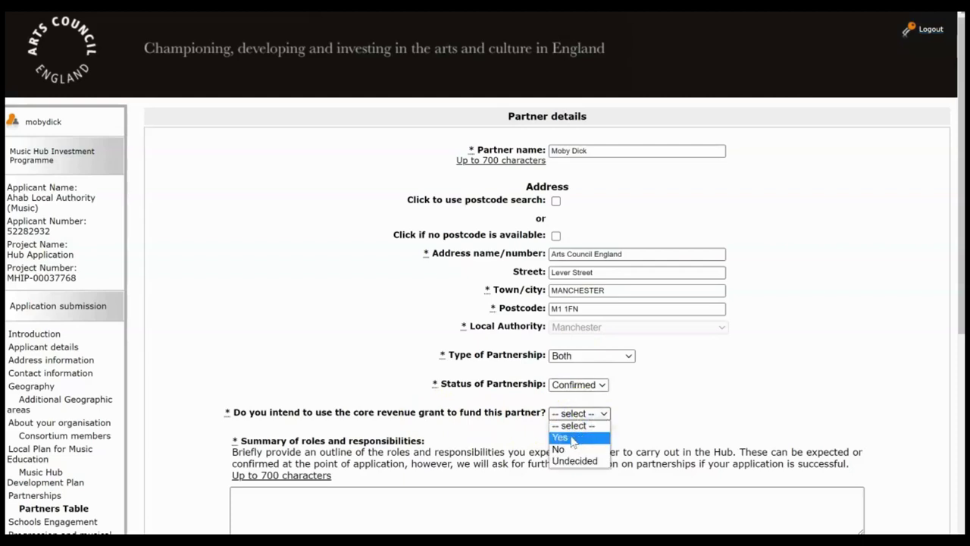
pyautogui.click(572, 438)
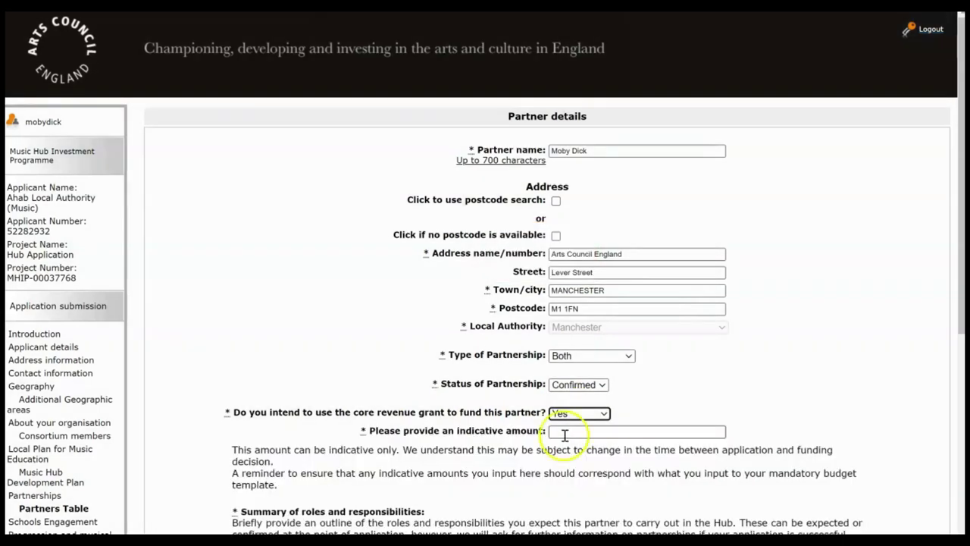
pyautogui.click(570, 431)
pyautogui.write('10000')
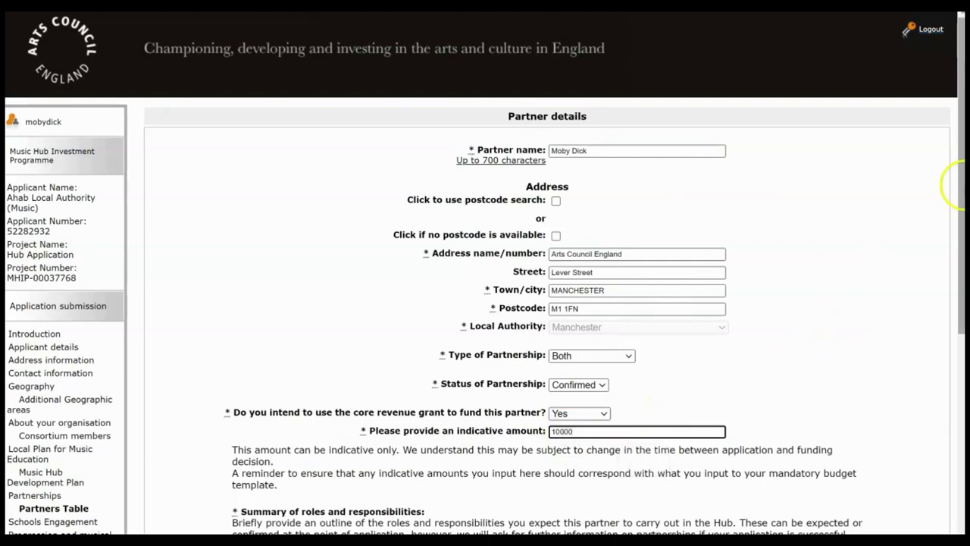
pyautogui.moveTo(959, 186); pyautogui.dragTo(953, 329)
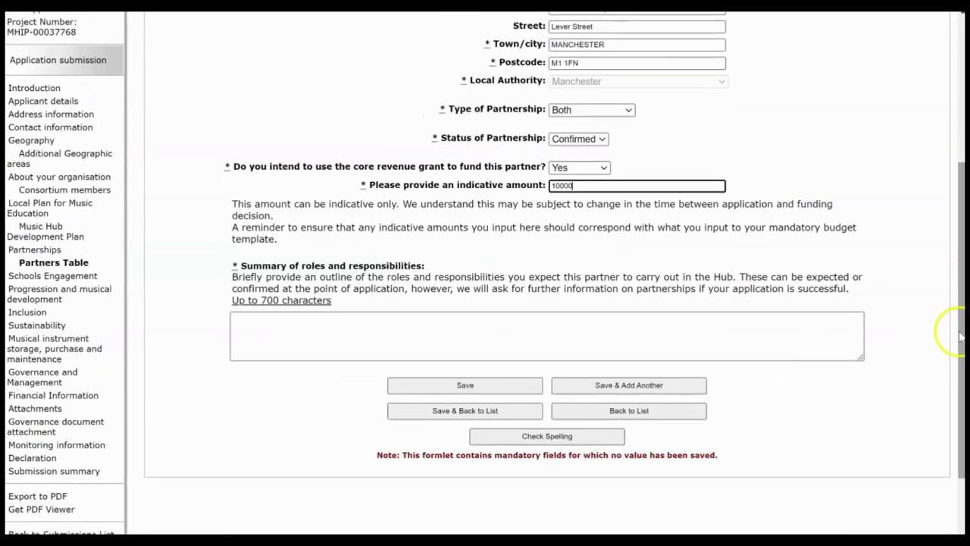
pyautogui.click(666, 348)
pyautogui.write('d;wqn;d')
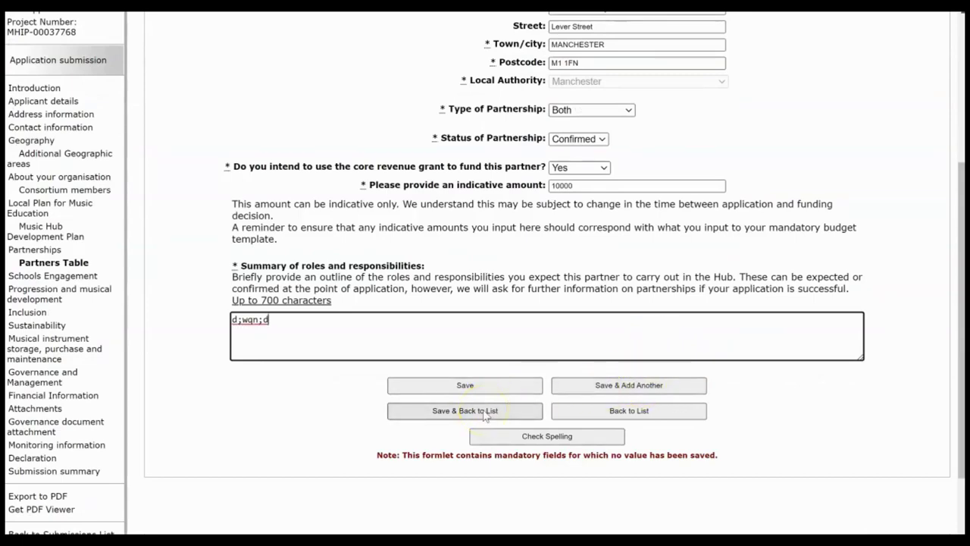
pyautogui.moveTo(955, 293); pyautogui.dragTo(955, 179)
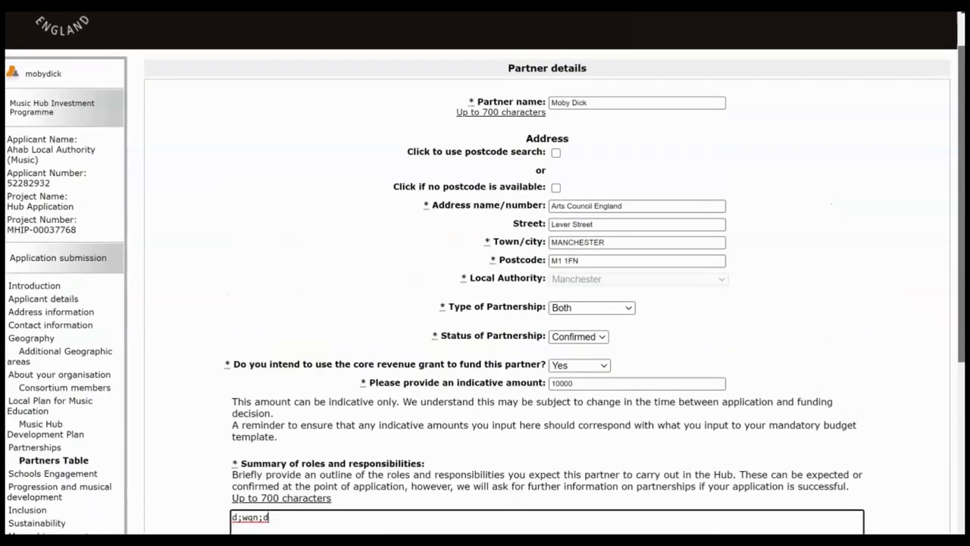
pyautogui.scroll(-3, 956, 242)
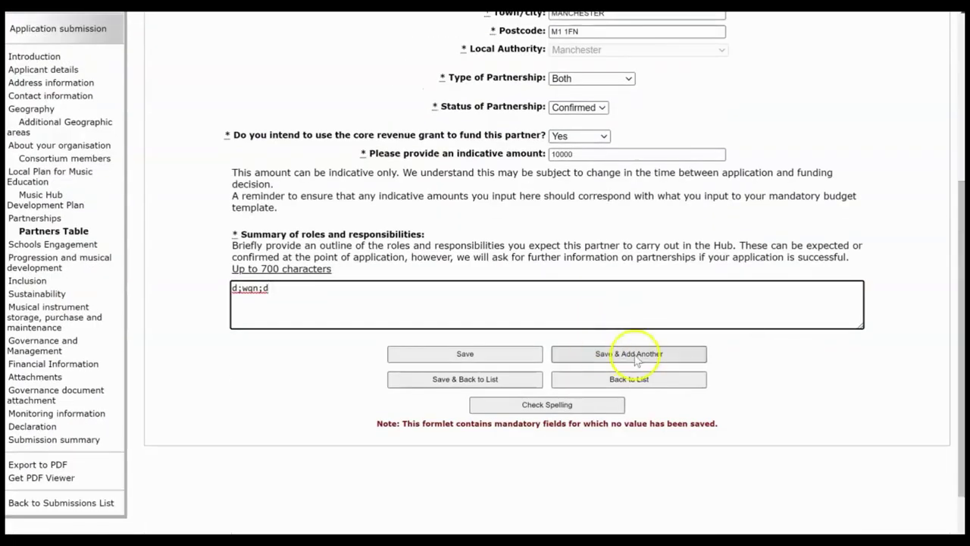
pyautogui.click(466, 379)
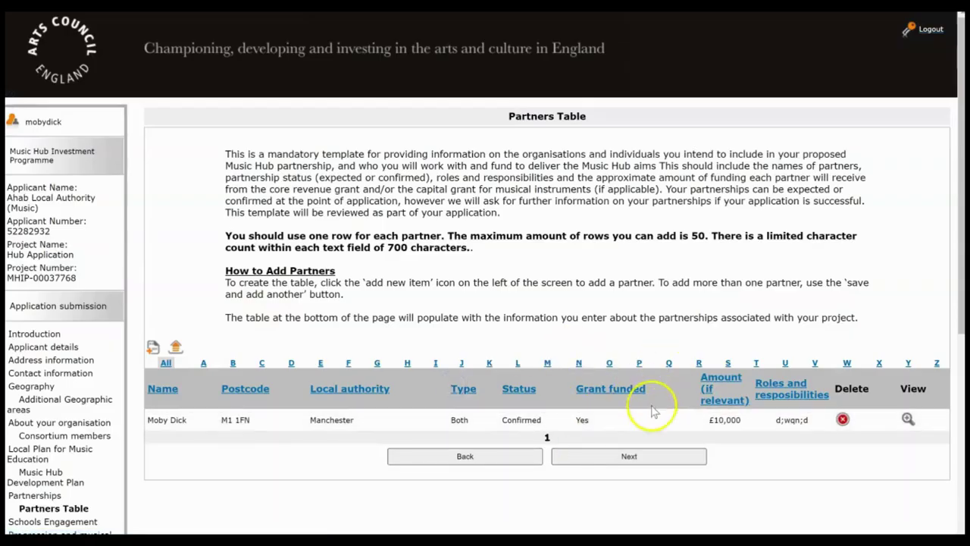
# Step: Fill the Schools Engagement and Lead Schools for Music answers with placeholder text and save
pyautogui.click(629, 457)
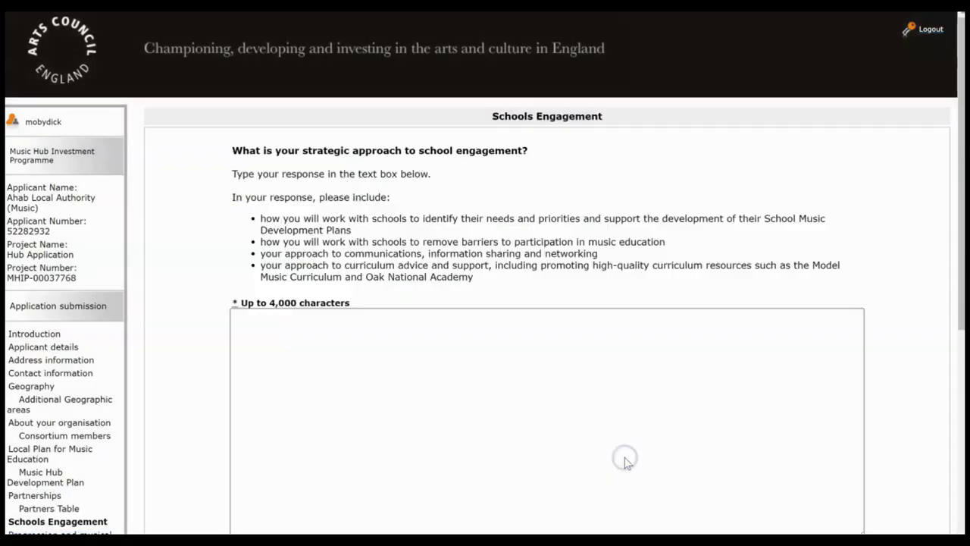
pyautogui.moveTo(958, 128); pyautogui.dragTo(957, 182)
pyautogui.click(567, 297)
pyautogui.write('nlksndj')
pyautogui.moveTo(955, 190); pyautogui.dragTo(942, 340)
pyautogui.click(707, 343)
pyautogui.write('cljenlfjnd')
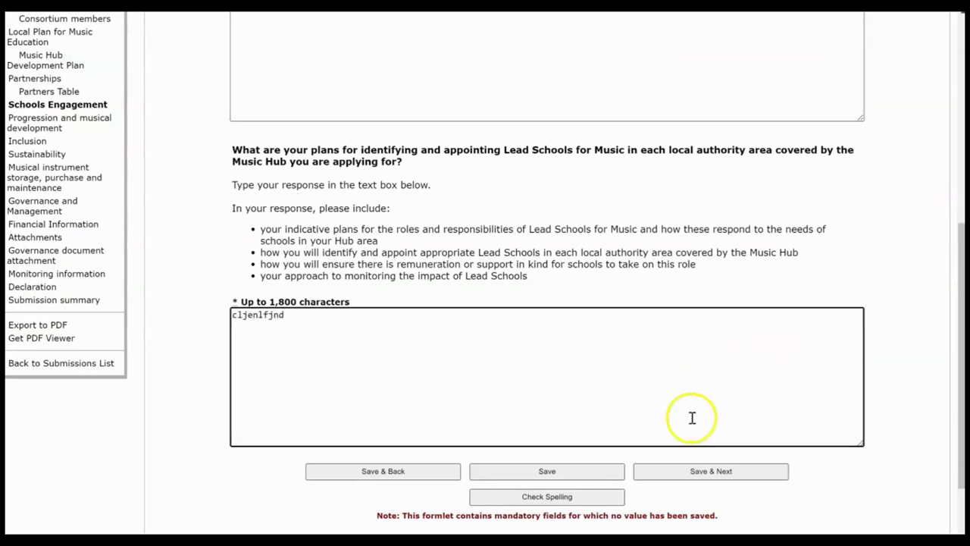
pyautogui.click(689, 473)
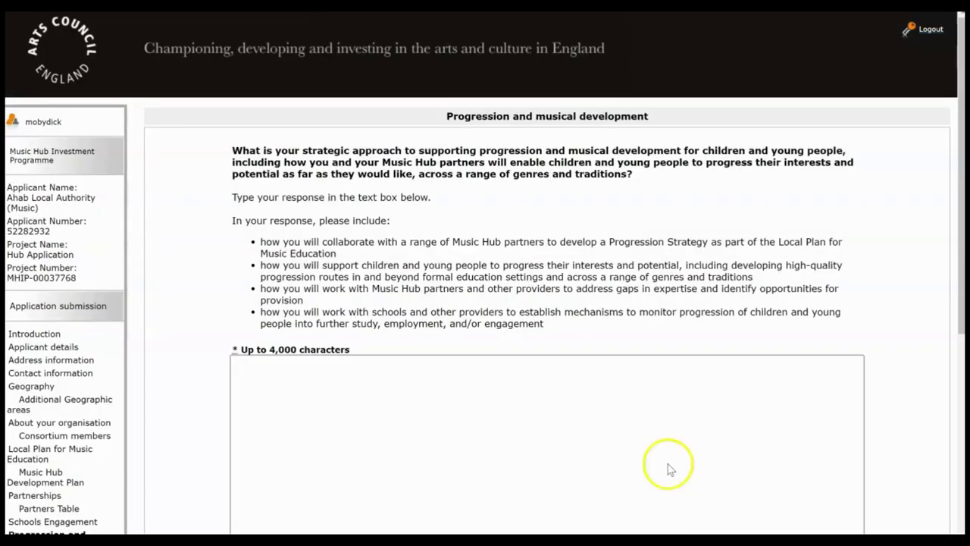
# Step: Answer the progression and musical development question with placeholder text and save
pyautogui.click(511, 459)
pyautogui.write('cbldbclj')
pyautogui.moveTo(959, 219); pyautogui.dragTo(961, 401)
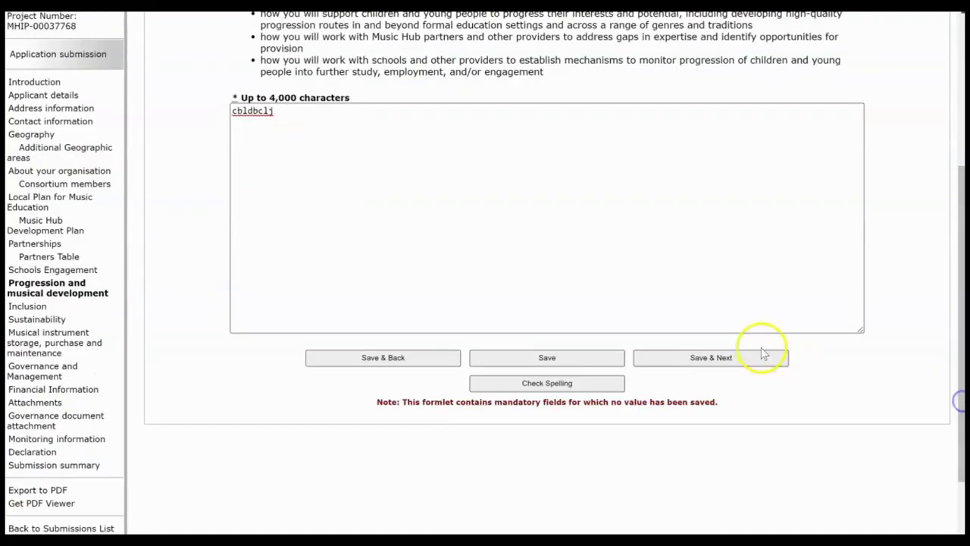
pyautogui.click(755, 363)
# Step: Fill the Inclusion strategy and Inclusion Lead answers and save the Inclusion section
pyautogui.click(549, 410)
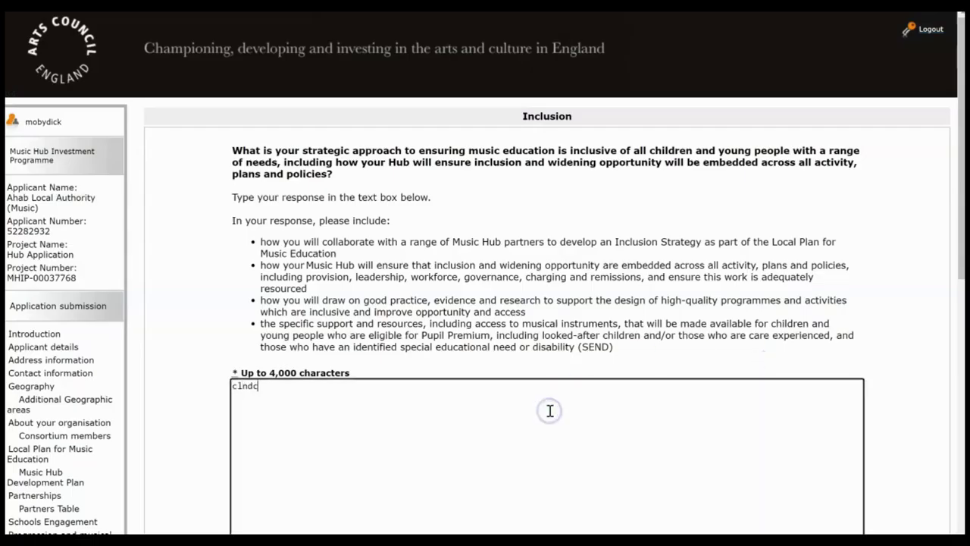
pyautogui.moveTo(953, 151); pyautogui.dragTo(946, 348)
pyautogui.scroll(-3, 755, 361)
pyautogui.click(755, 361)
pyautogui.write('csa')
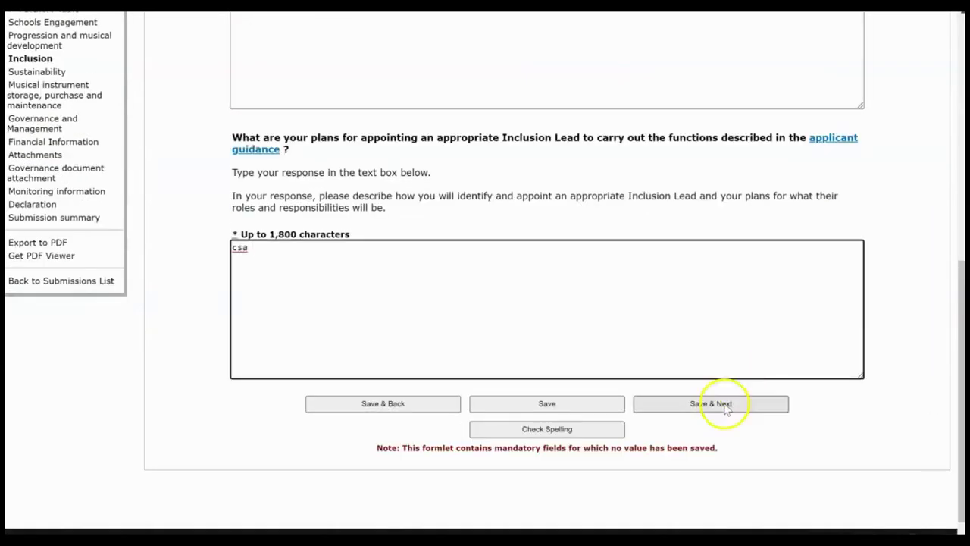
pyautogui.click(725, 405)
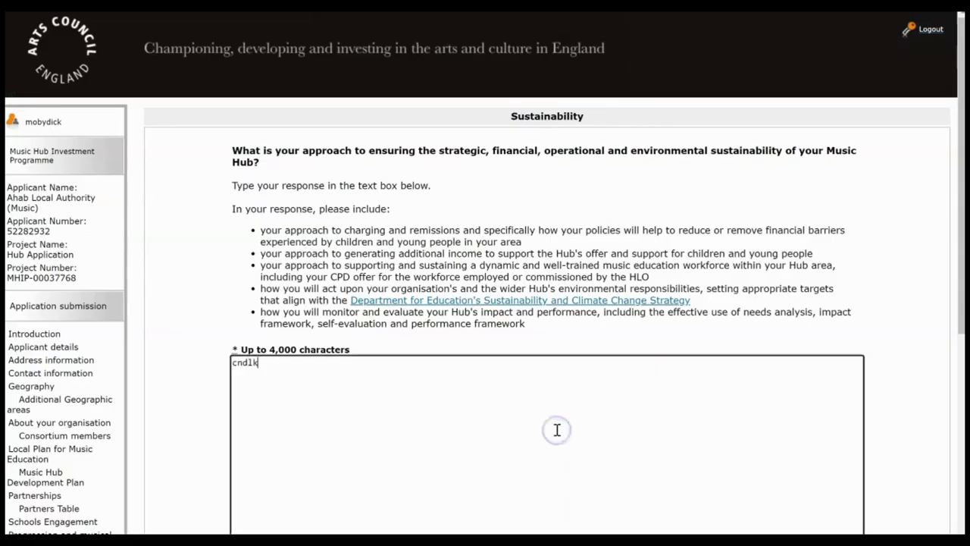
# Step: Save the Sustainability and Musical instrument storage pages as they are
pyautogui.moveTo(953, 174); pyautogui.dragTo(951, 348)
pyautogui.click(755, 324)
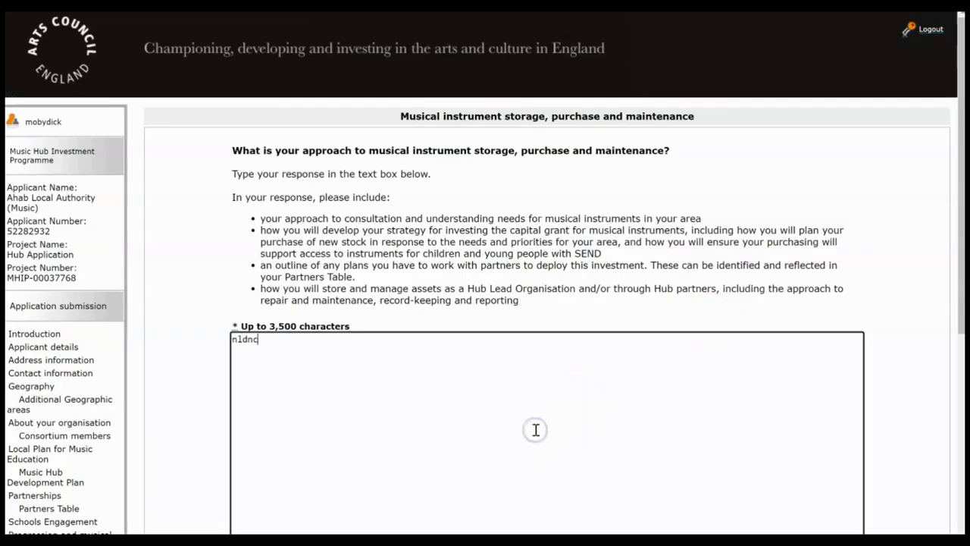
pyautogui.moveTo(952, 238); pyautogui.dragTo(947, 391)
pyautogui.click(736, 336)
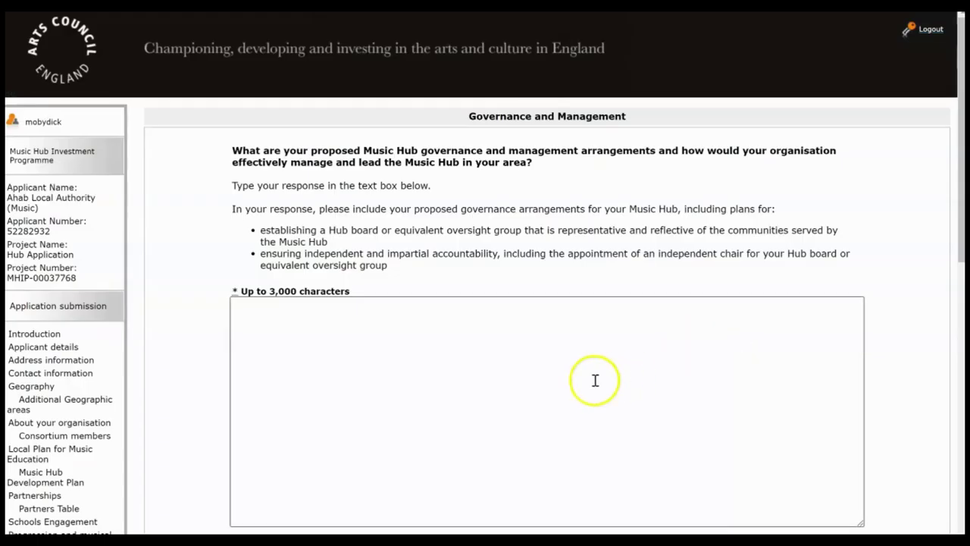
# Step: Type placeholder answers for governance arrangements and leadership and management, then submit
pyautogui.moveTo(952, 179); pyautogui.dragTo(960, 223)
pyautogui.click(589, 279)
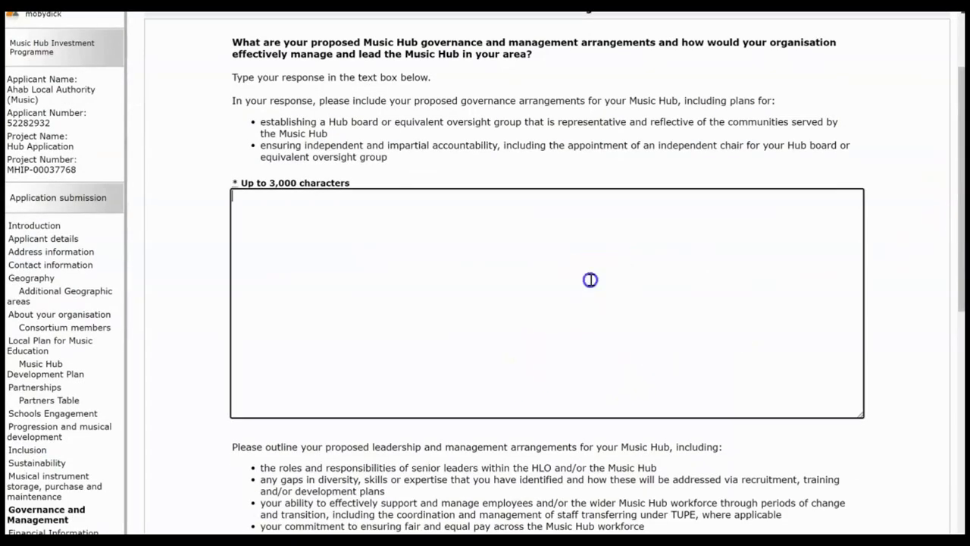
pyautogui.write('clnca')
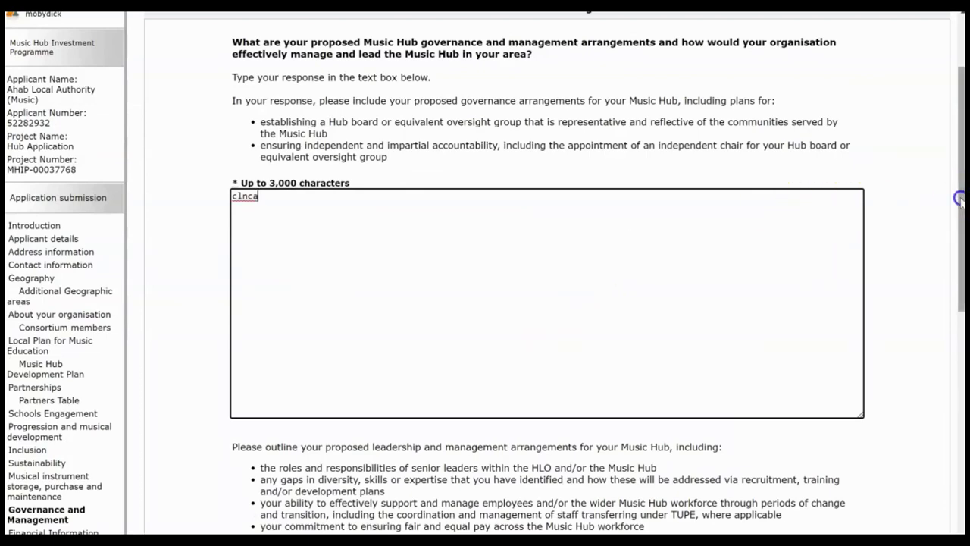
pyautogui.moveTo(959, 197); pyautogui.dragTo(954, 363)
pyautogui.click(691, 373)
pyautogui.write('cldsj')
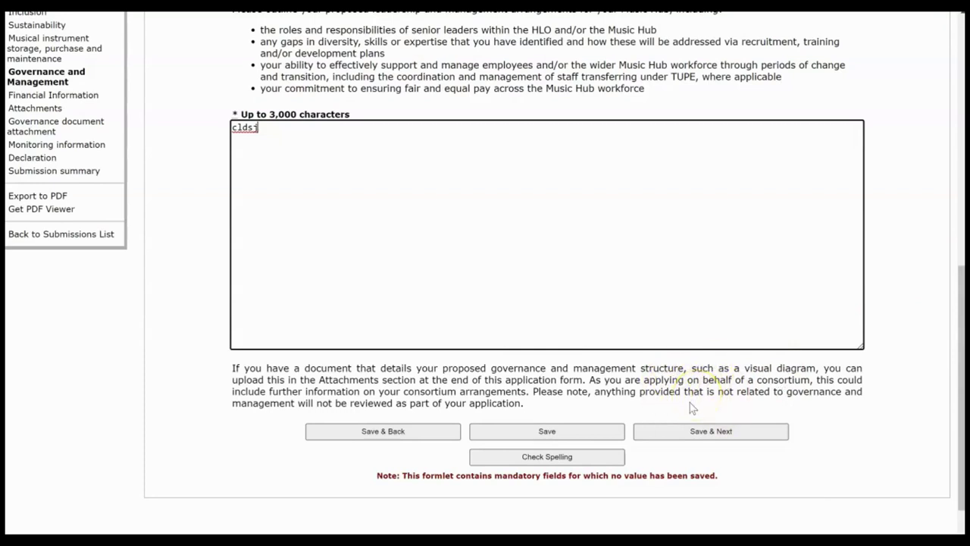
pyautogui.click(697, 434)
pyautogui.click(697, 433)
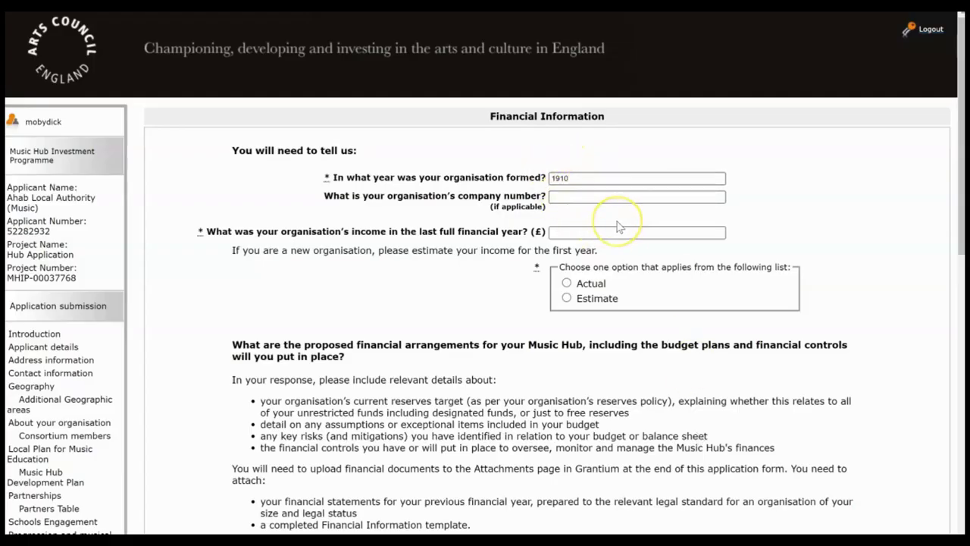
# Step: Enter last year's income as 1000000, mark it Actual, and scroll to the arrangements answer
pyautogui.moveTo(960, 112); pyautogui.dragTo(959, 130)
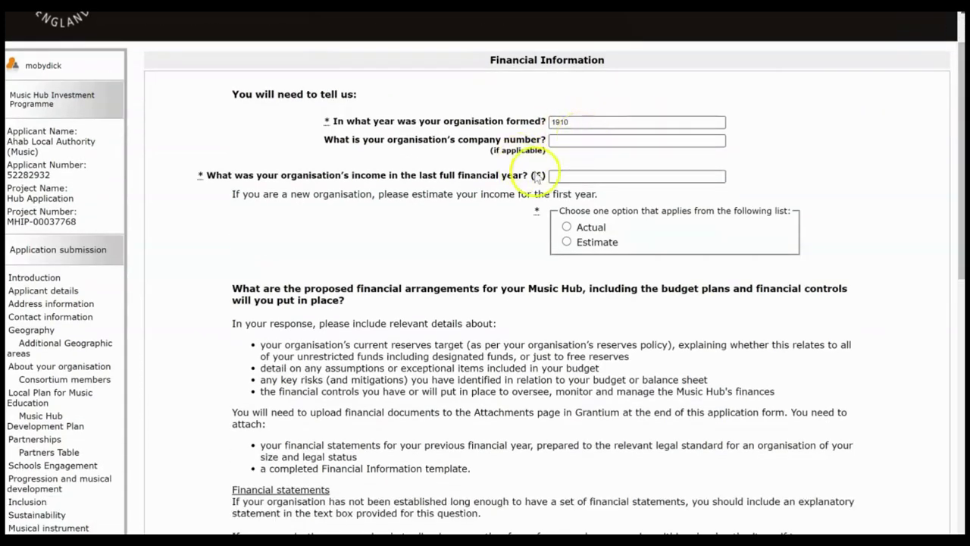
pyautogui.click(572, 175)
pyautogui.write('100')
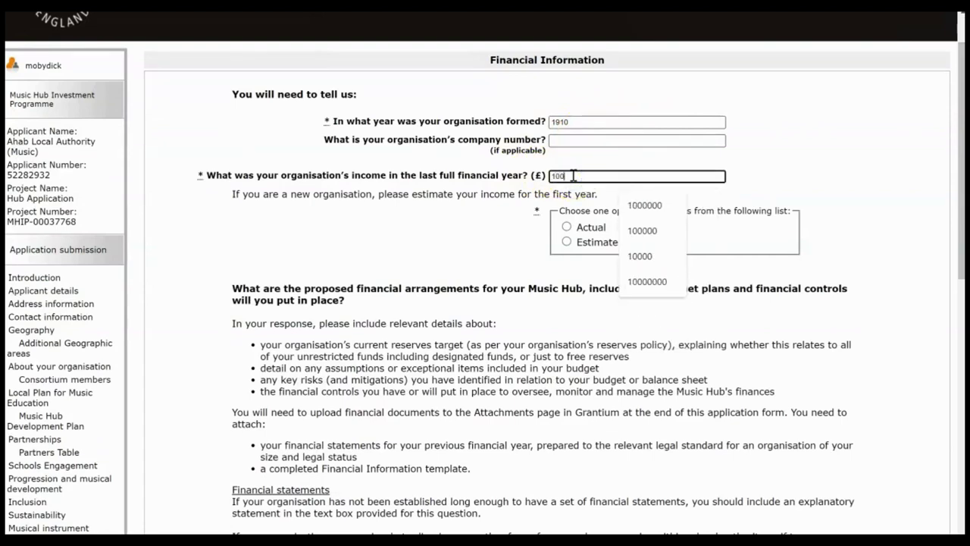
pyautogui.write('0000')
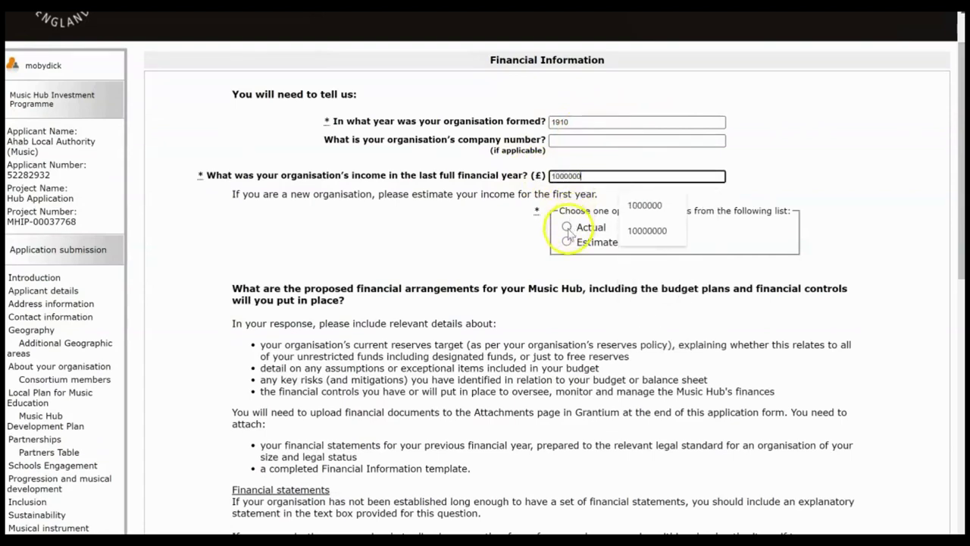
pyautogui.click(567, 227)
pyautogui.moveTo(961, 182); pyautogui.dragTo(959, 397)
# Step: Attach the blank test document to the introductory conversation item, described as 'Proof of Intro Conversation'
pyautogui.click(632, 359)
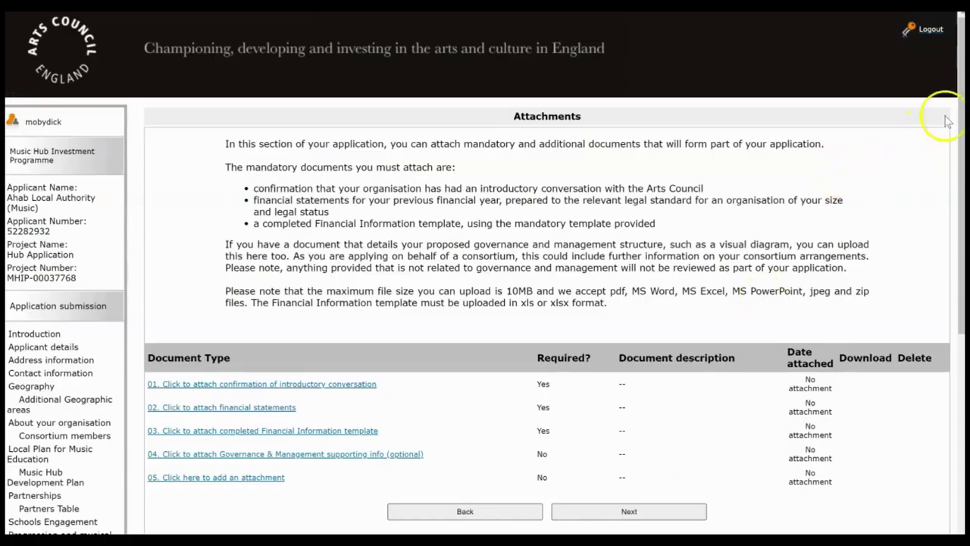
pyautogui.moveTo(959, 115); pyautogui.dragTo(959, 202)
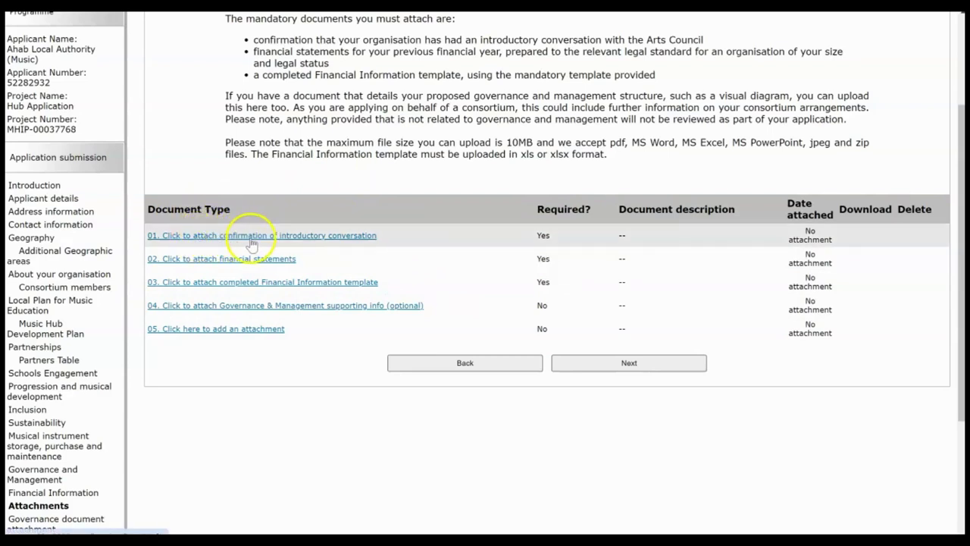
pyautogui.click(301, 236)
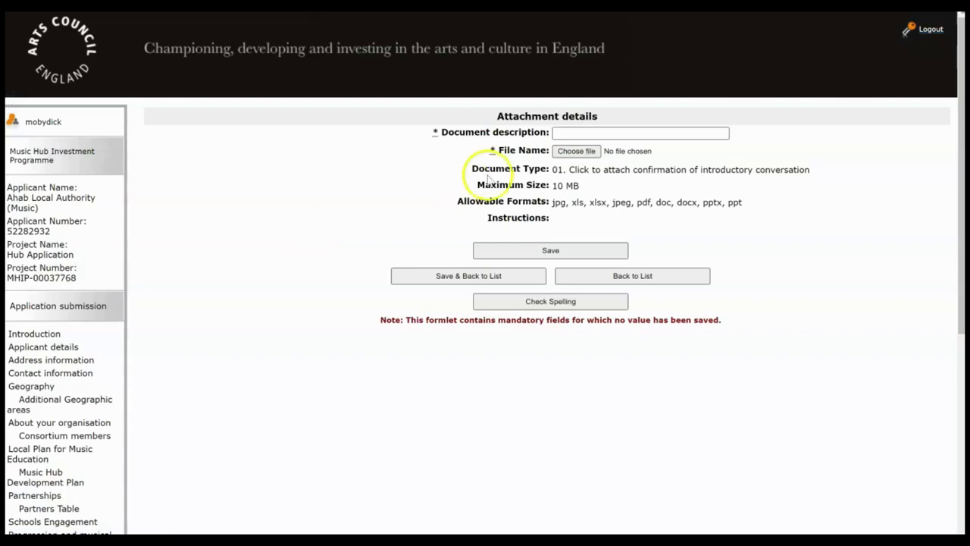
pyautogui.click(563, 133)
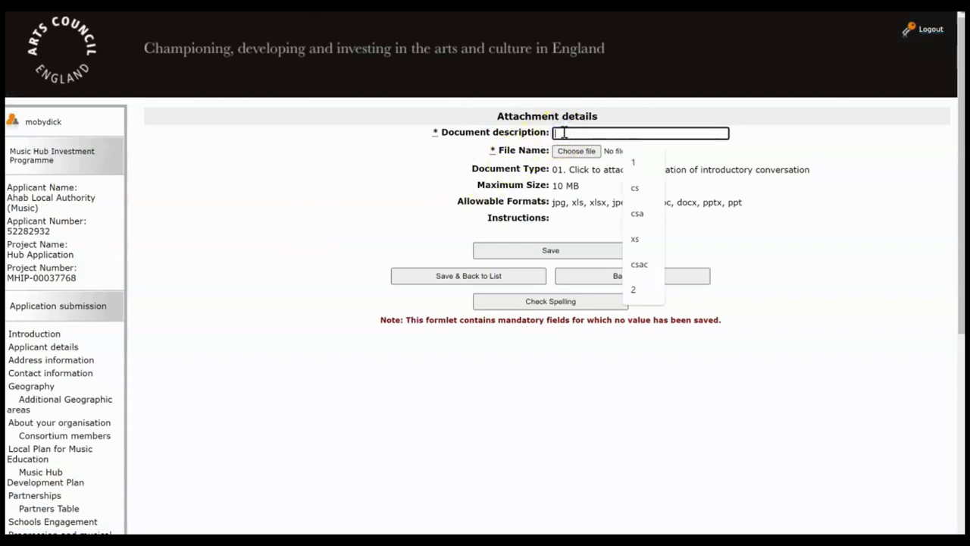
pyautogui.write('Proof of In')
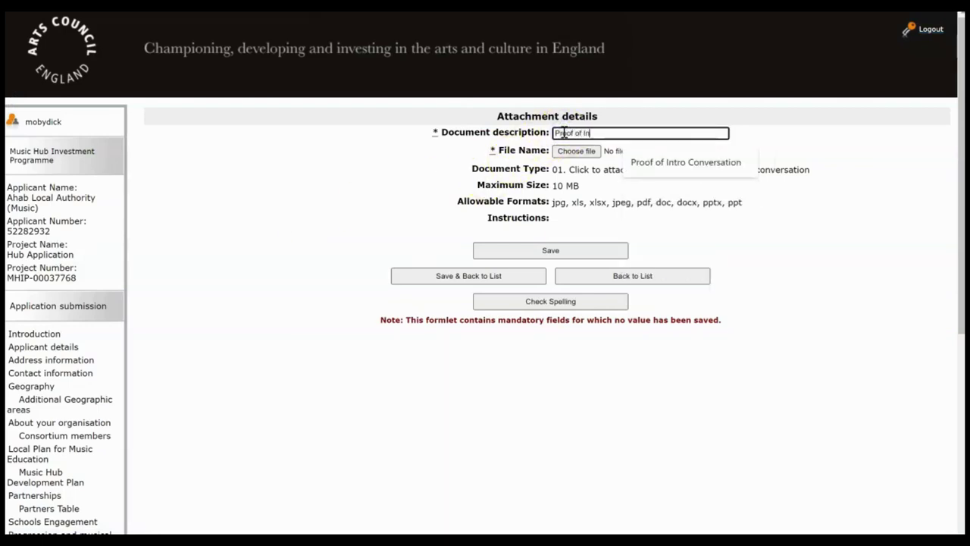
pyautogui.write('tro Conversation')
pyautogui.click(576, 151)
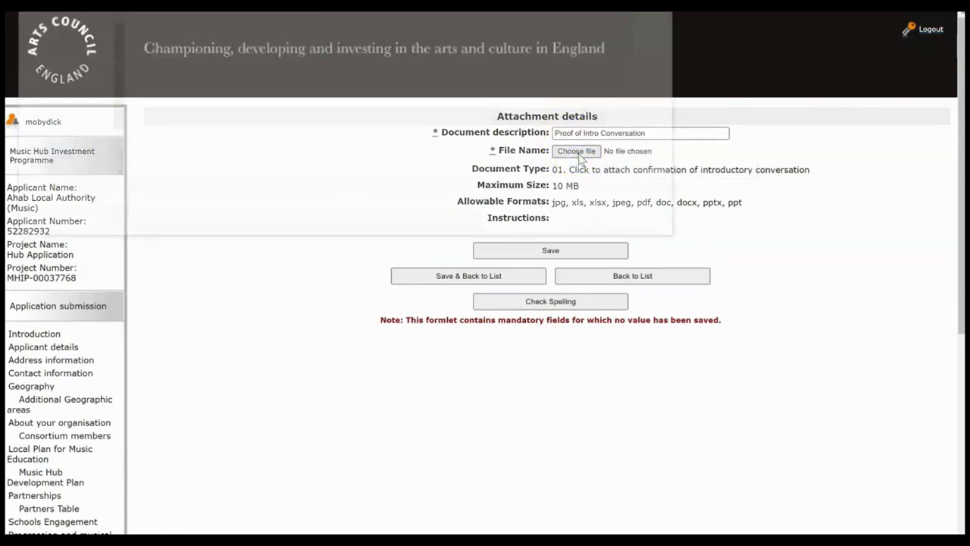
pyautogui.click(198, 27)
pyautogui.doubleClick(198, 27)
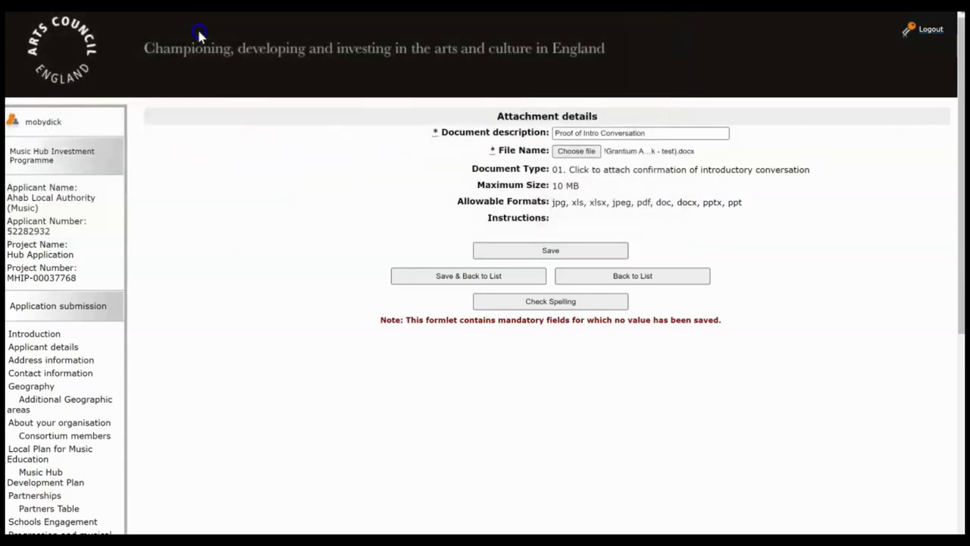
pyautogui.click(456, 276)
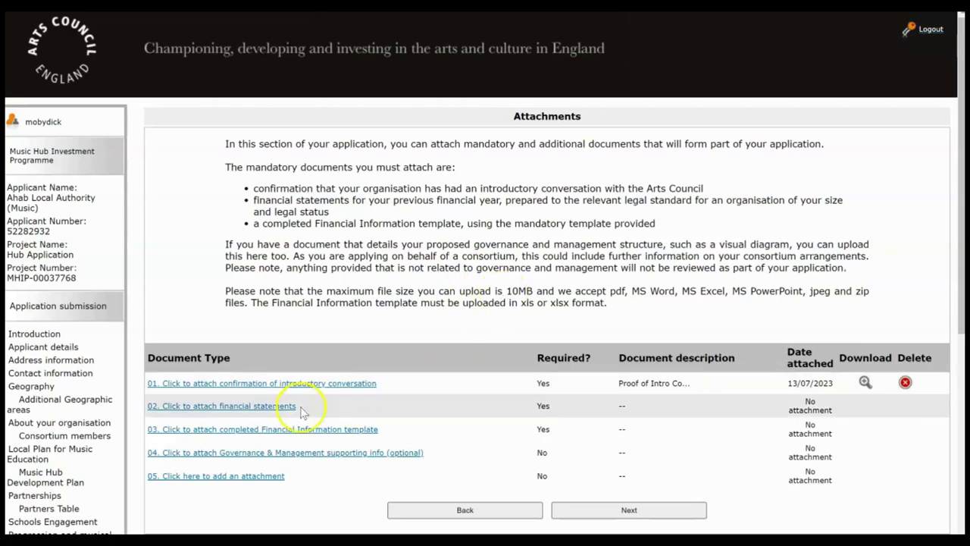
# Step: Attach the blank financial template file to the financial statements item, described as 'Fin state'
pyautogui.click(288, 406)
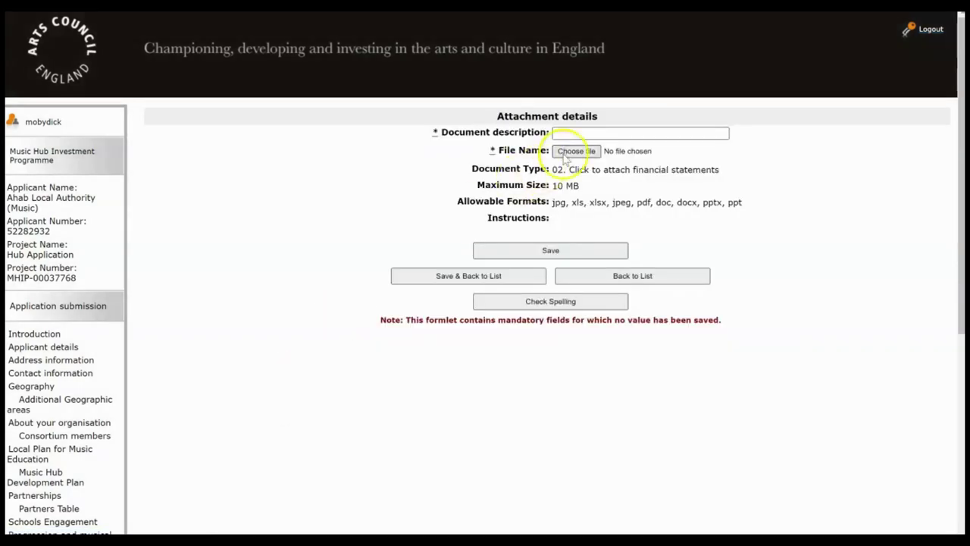
pyautogui.click(573, 132)
pyautogui.write('Fin state')
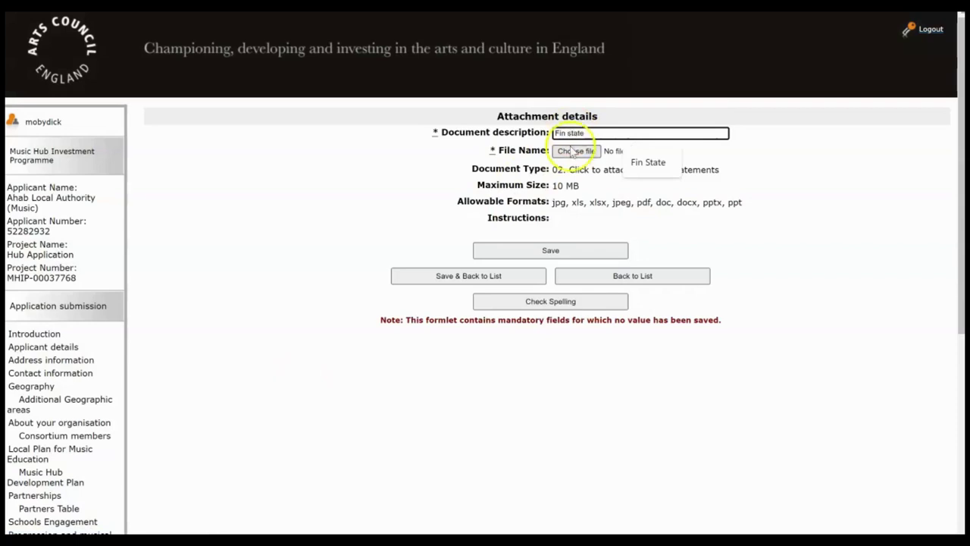
pyautogui.click(573, 151)
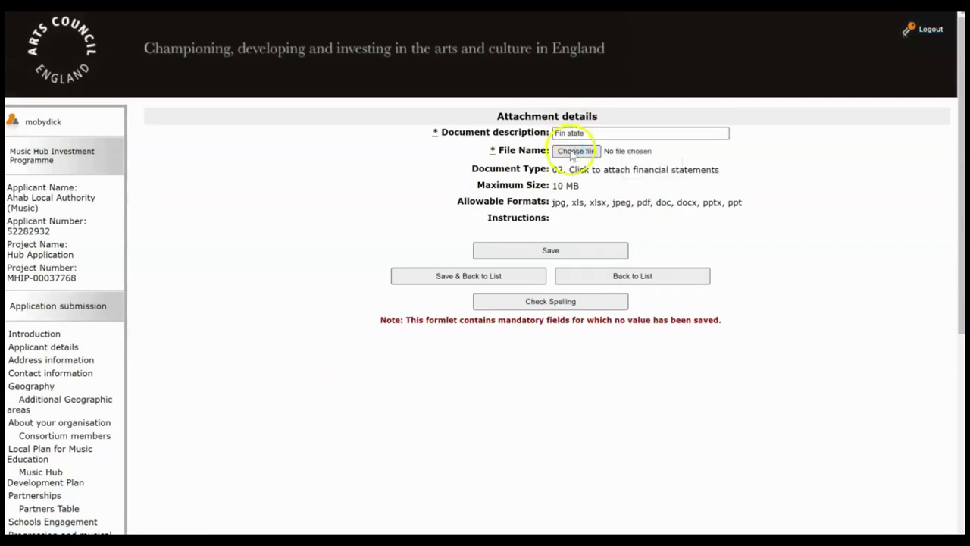
pyautogui.doubleClick(213, 39)
pyautogui.click(442, 277)
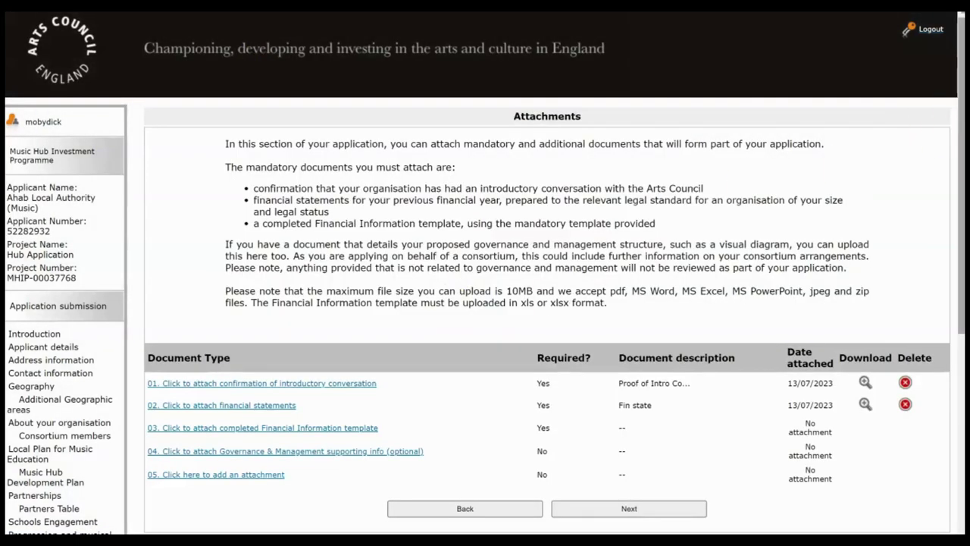
pyautogui.moveTo(961, 116); pyautogui.dragTo(954, 180)
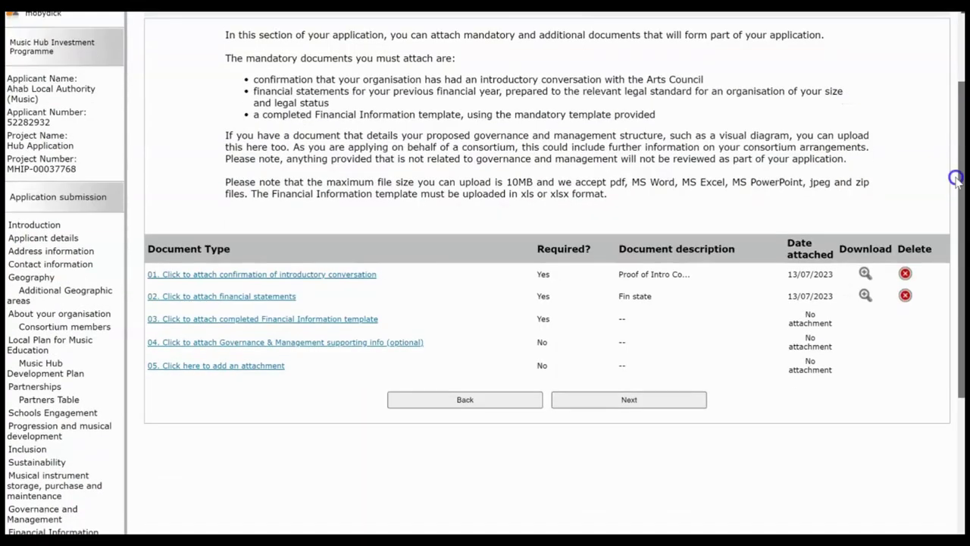
# Step: Attach the blank Financial Template spreadsheet to the Financial Information item as 'Fin template'
pyautogui.click(324, 322)
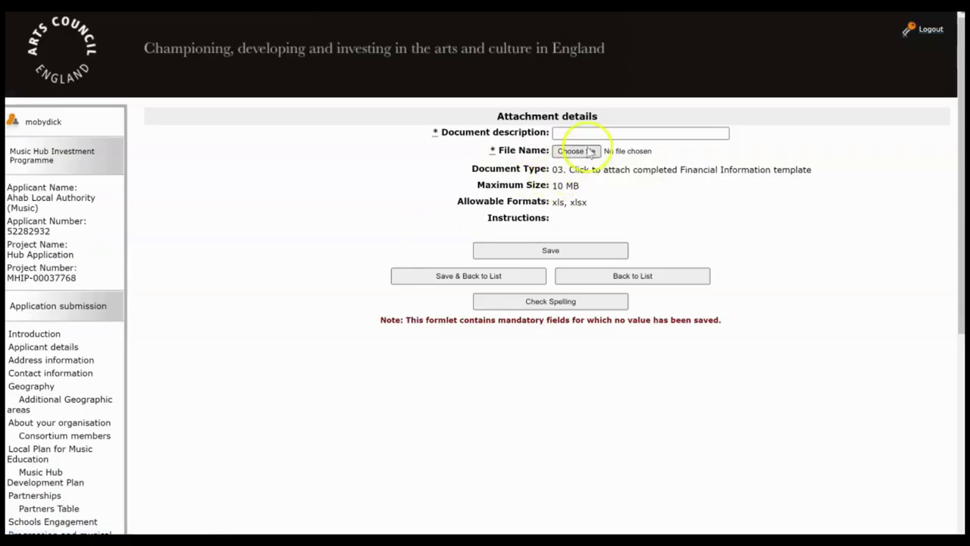
pyautogui.click(580, 133)
pyautogui.write('Fin template')
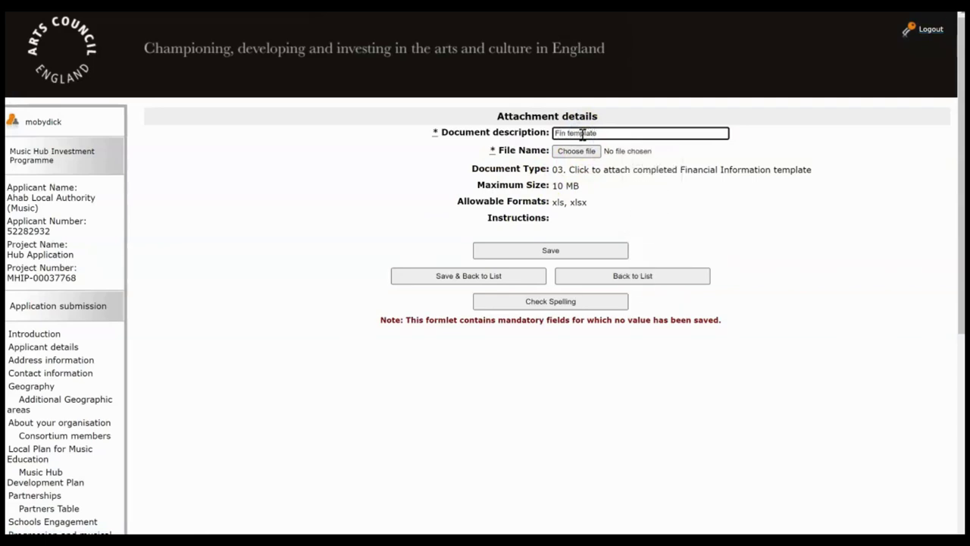
pyautogui.click(578, 151)
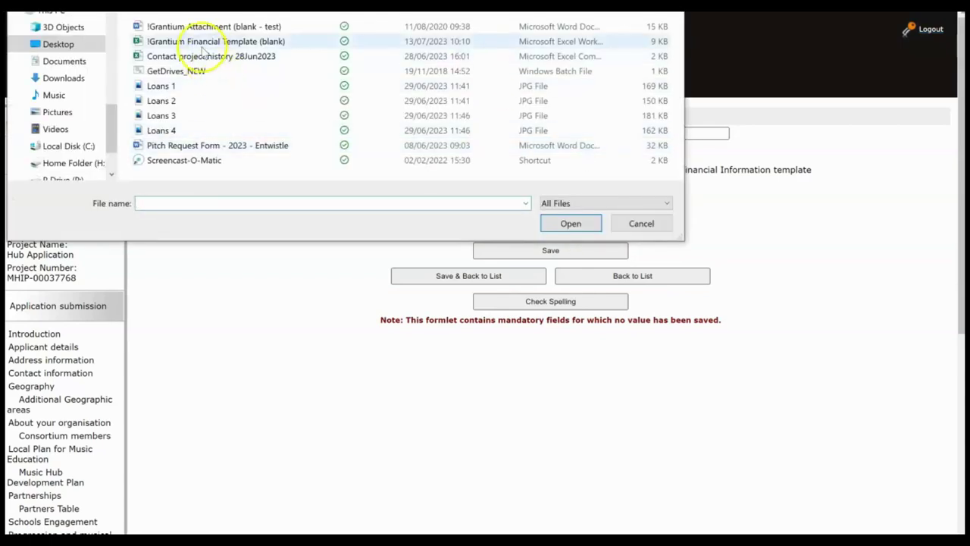
pyautogui.click(201, 43)
pyautogui.doubleClick(201, 43)
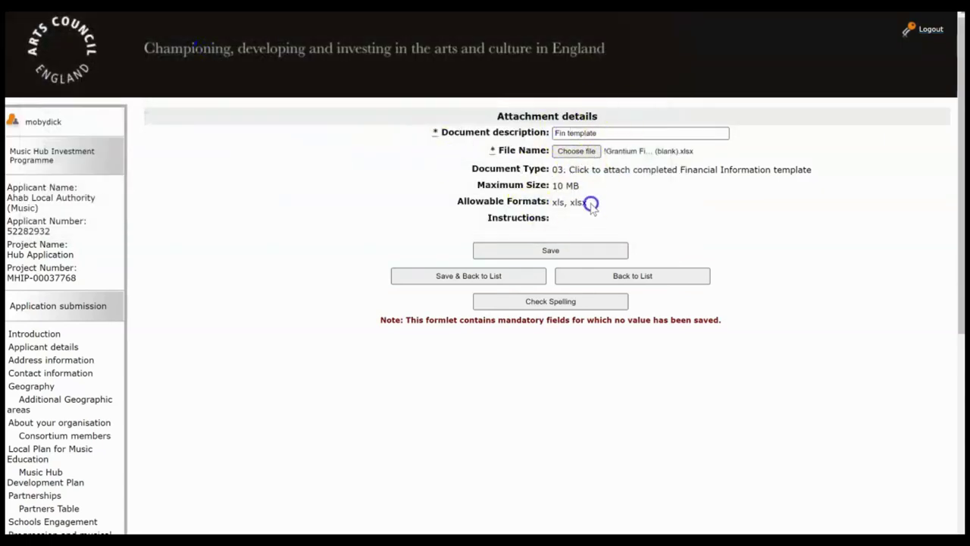
pyautogui.click(465, 276)
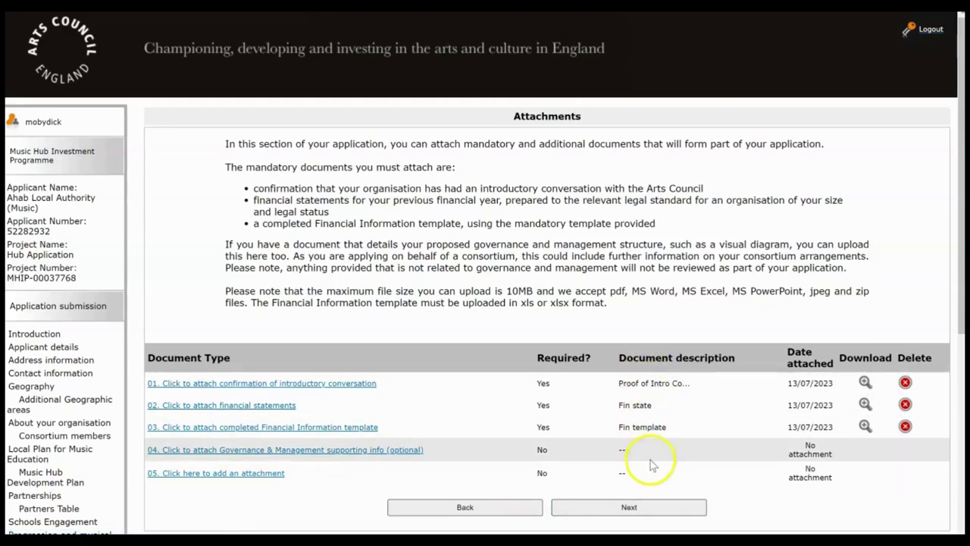
# Step: Continue past the Attachments and Governance document pages to Monitoring information
pyautogui.click(640, 509)
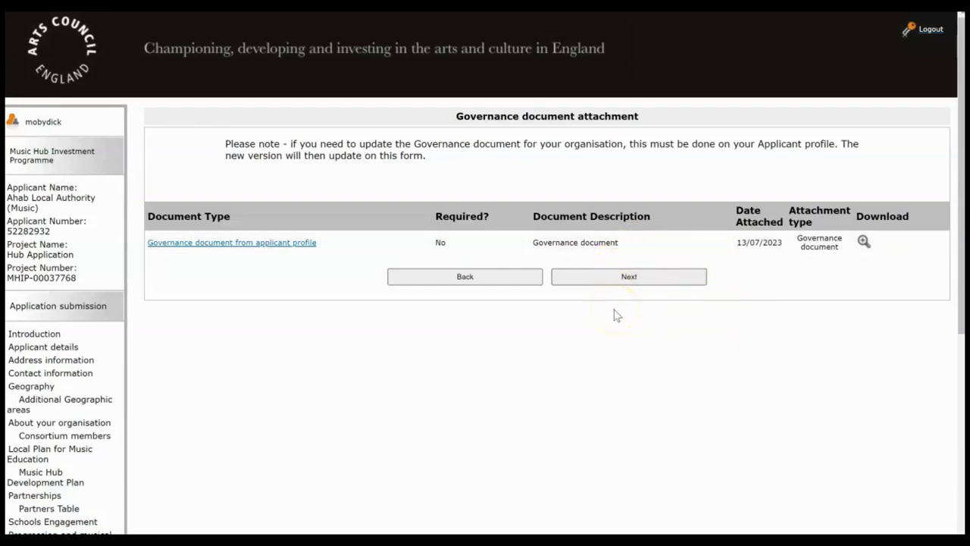
pyautogui.click(642, 282)
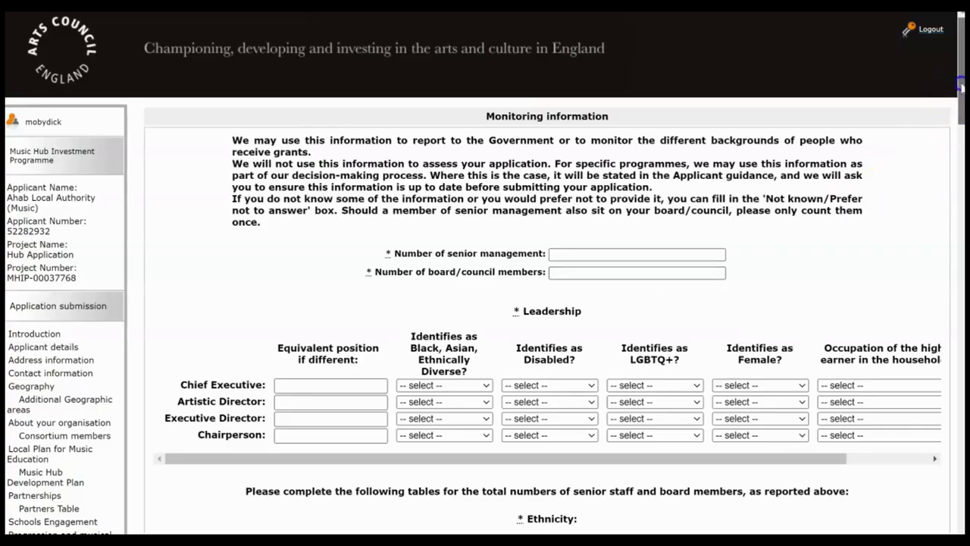
# Step: Enter 5 senior managers and 5 board members
pyautogui.moveTo(959, 86); pyautogui.dragTo(959, 98)
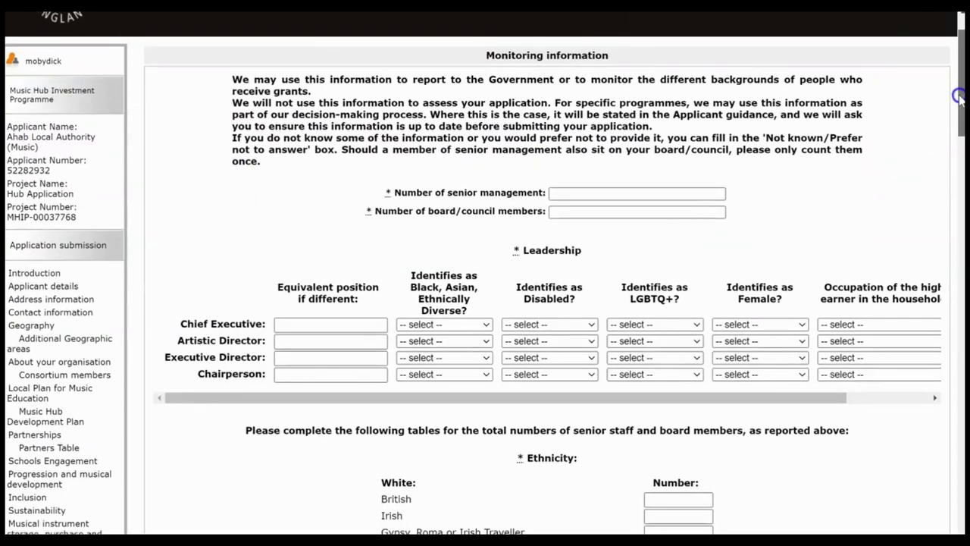
pyautogui.moveTo(959, 98); pyautogui.dragTo(959, 107)
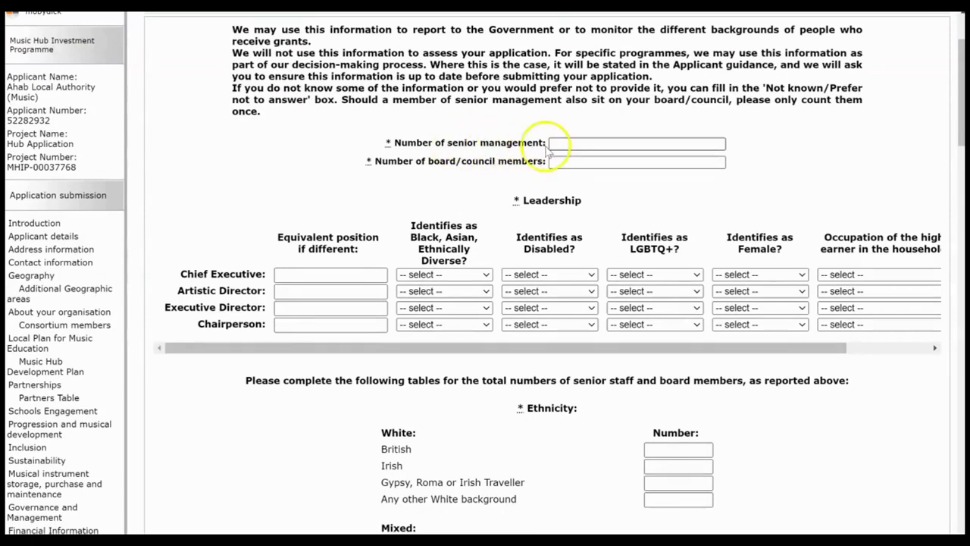
pyautogui.click(565, 142)
pyautogui.write('5')
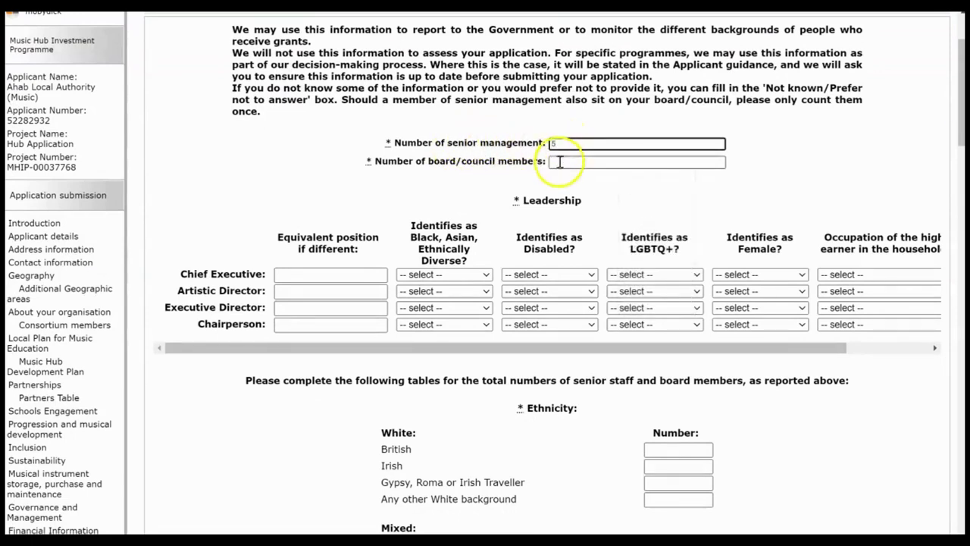
pyautogui.click(558, 161)
pyautogui.write('5')
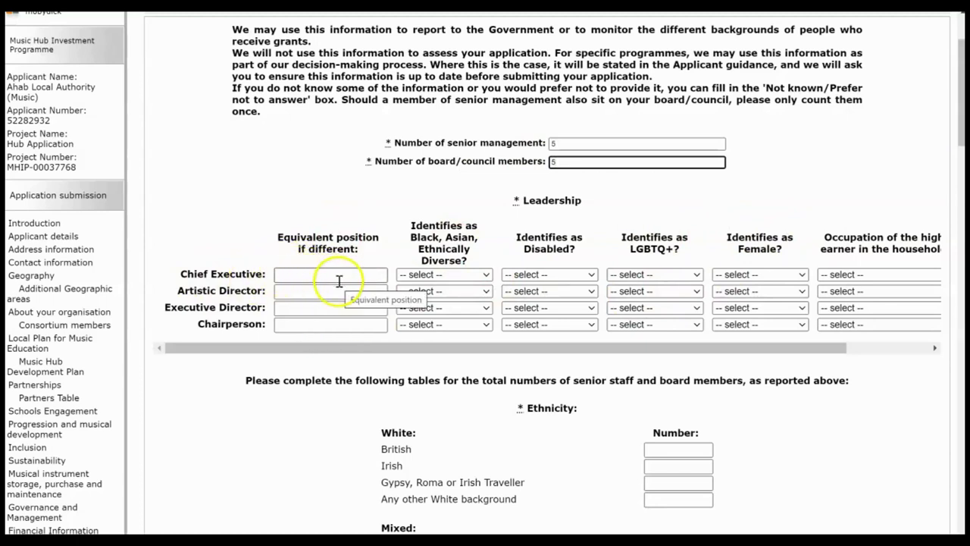
# Step: Set the Chief Executive's answers: Prefer not to say, No, Prefer not to say, Prefer not to say, Traditional Professional Occupations
pyautogui.click(447, 275)
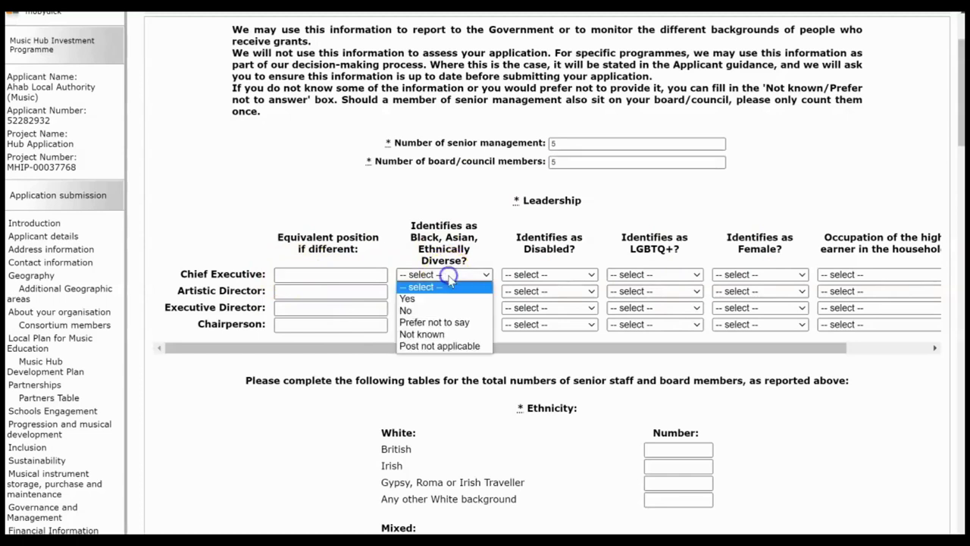
pyautogui.click(448, 322)
pyautogui.click(551, 275)
pyautogui.click(558, 312)
pyautogui.click(669, 276)
pyautogui.click(672, 323)
pyautogui.click(750, 275)
pyautogui.click(754, 322)
pyautogui.click(852, 274)
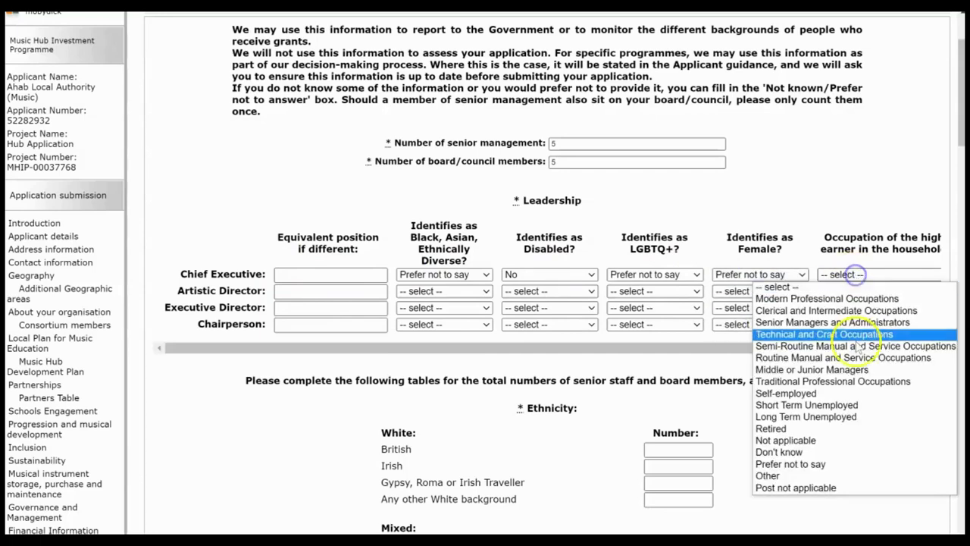
pyautogui.click(854, 381)
pyautogui.moveTo(959, 121); pyautogui.dragTo(959, 142)
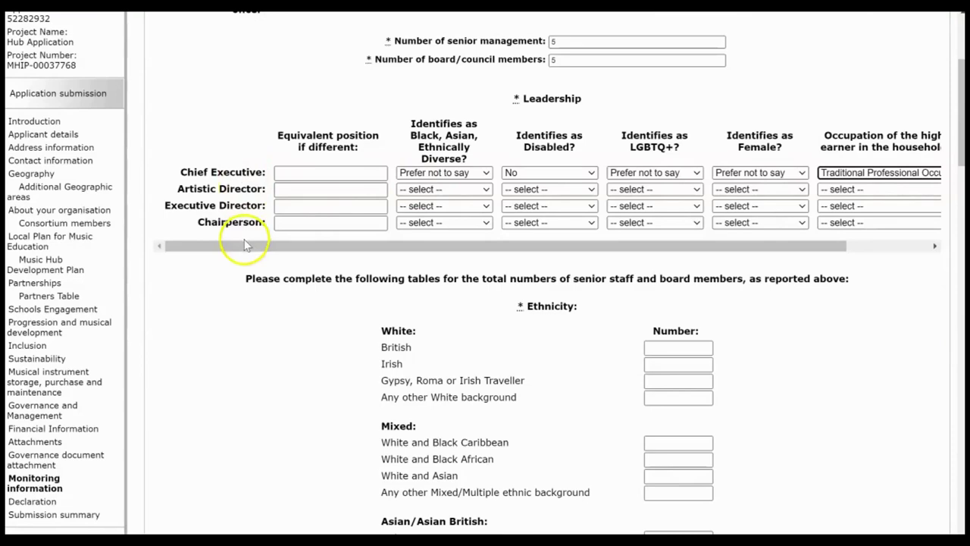
pyautogui.moveTo(958, 125); pyautogui.dragTo(959, 152)
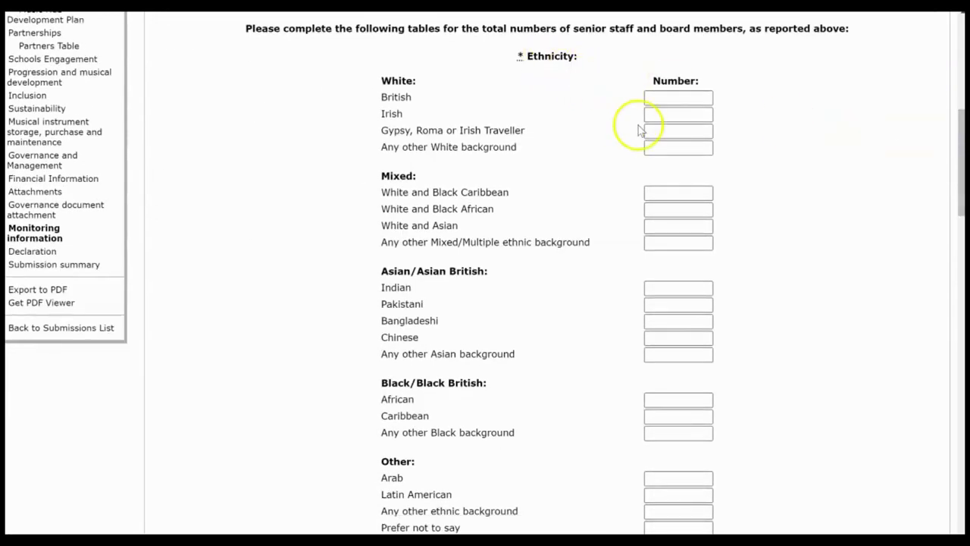
# Step: Enter 4 British, 2 White and Black Caribbean and 4 African, then Save & Next
pyautogui.click(686, 99)
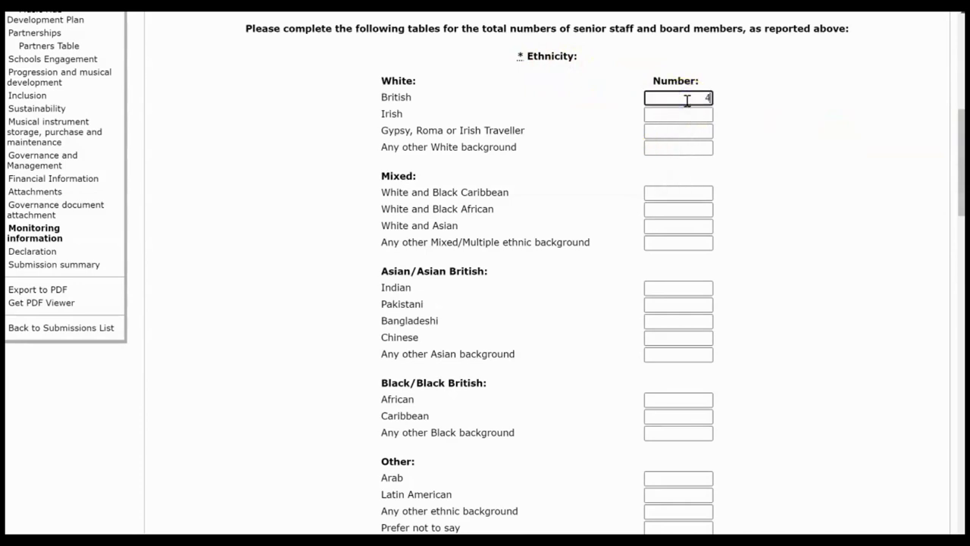
pyautogui.write('4')
pyautogui.click(676, 190)
pyautogui.write('2')
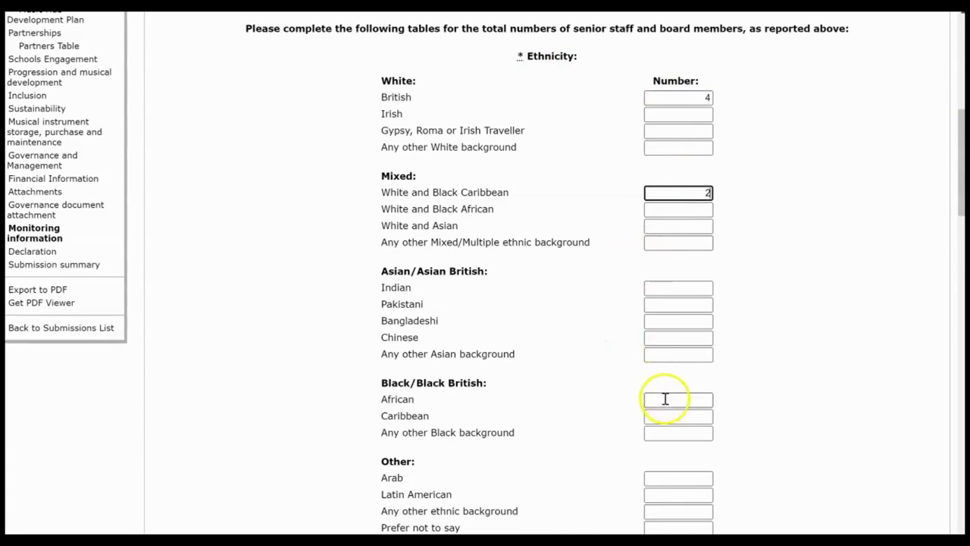
pyautogui.click(664, 399)
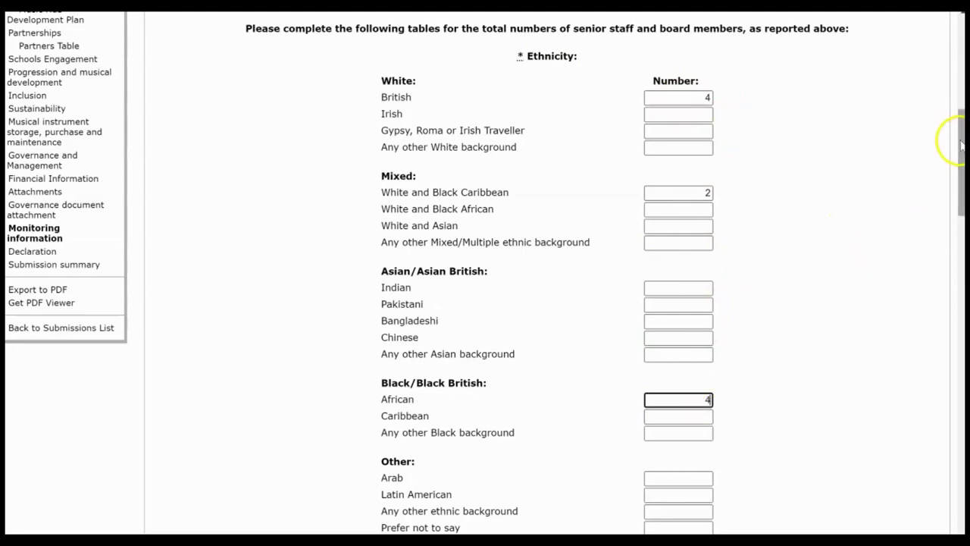
pyautogui.moveTo(959, 141); pyautogui.dragTo(950, 240)
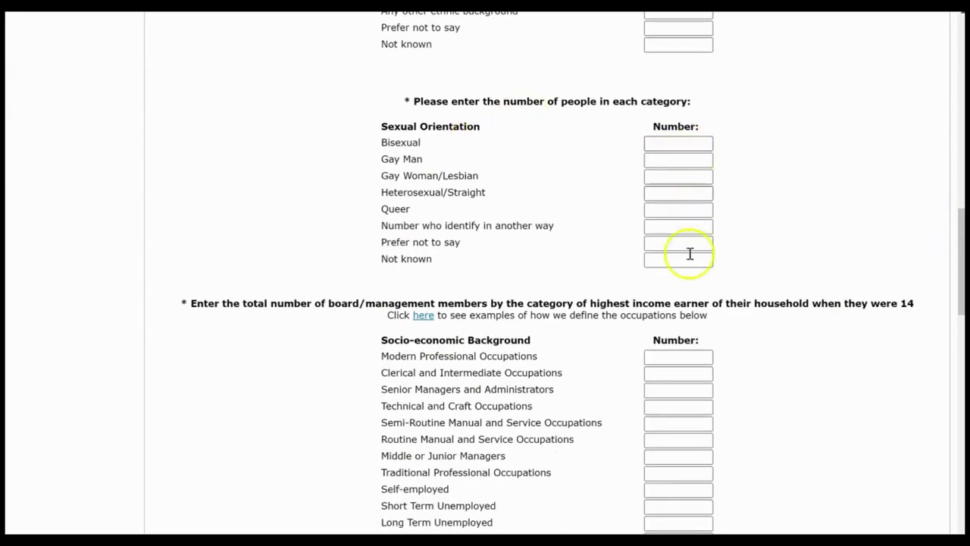
pyautogui.moveTo(958, 228); pyautogui.dragTo(940, 448)
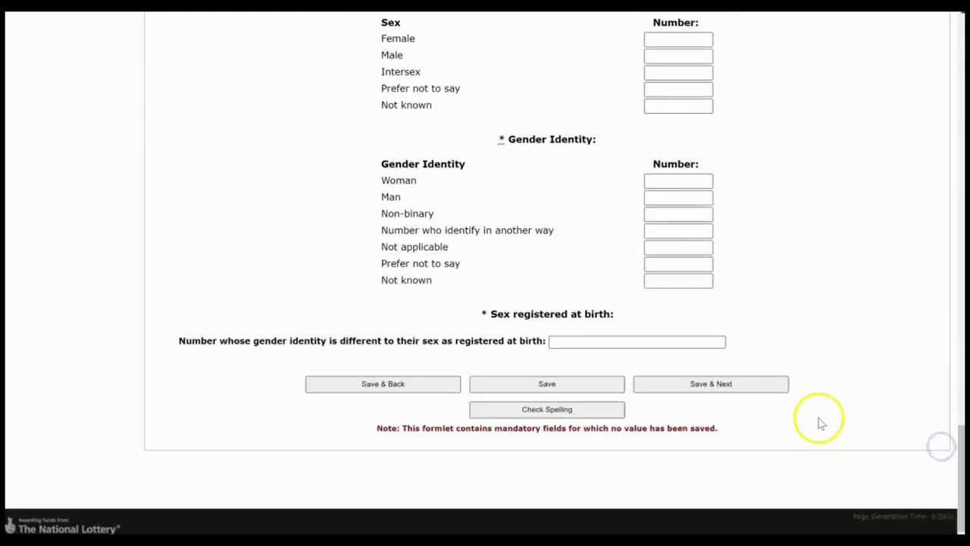
pyautogui.click(739, 390)
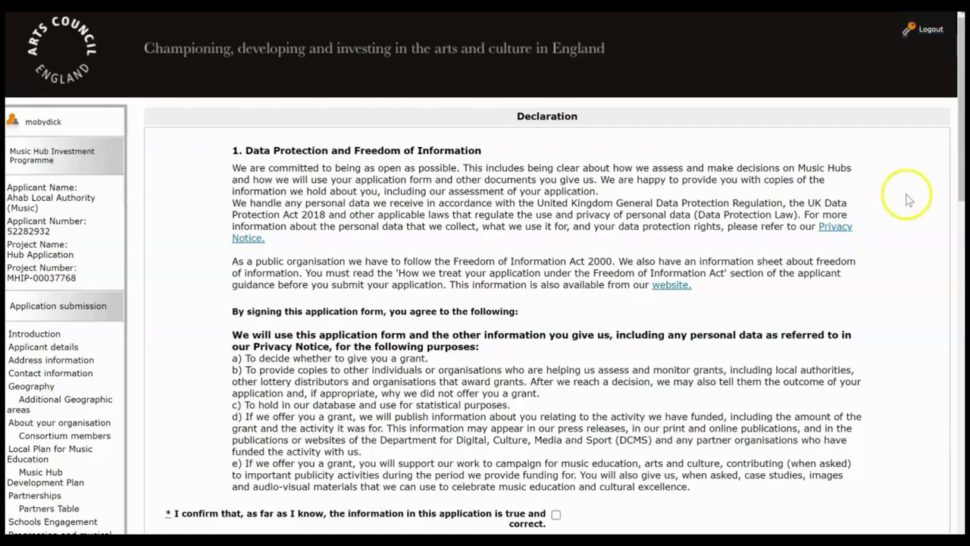
# Step: Tick the declarations: information is correct, personal data use agreed, authority to submit
pyautogui.click(958, 101)
pyautogui.moveTo(958, 102); pyautogui.dragTo(956, 221)
pyautogui.click(557, 153)
pyautogui.click(556, 202)
pyautogui.click(556, 239)
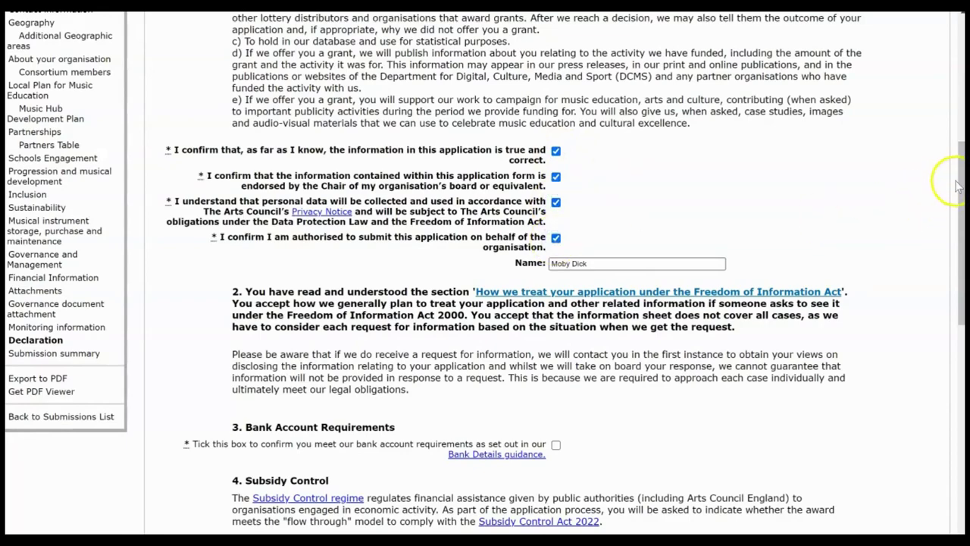
pyautogui.moveTo(955, 199); pyautogui.dragTo(946, 266)
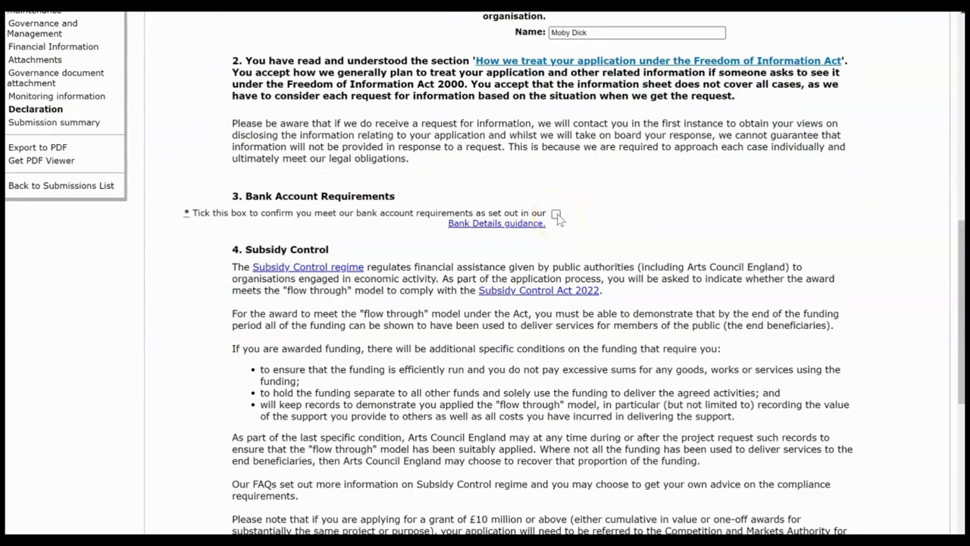
# Step: Answer Yes to the Flow Through model question and save the declaration
pyautogui.click(958, 253)
pyautogui.moveTo(959, 253); pyautogui.dragTo(949, 363)
pyautogui.click(579, 242)
pyautogui.click(567, 268)
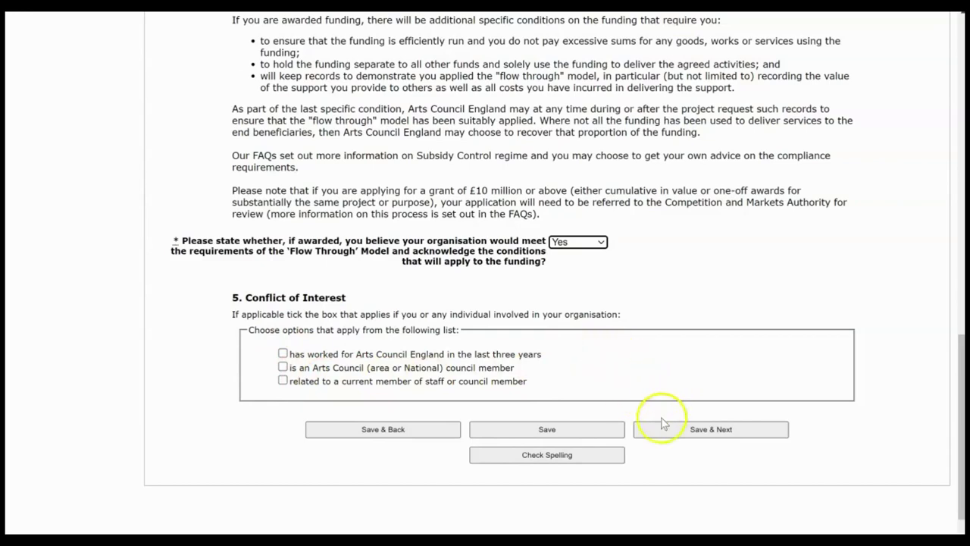
pyautogui.click(711, 431)
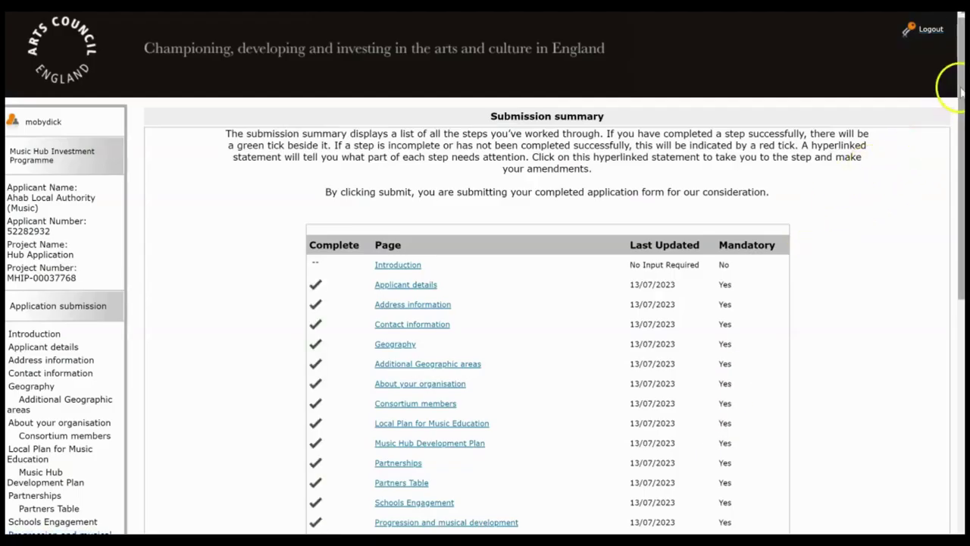
# Step: Scroll through the submission summary of completed application steps
pyautogui.moveTo(961, 89); pyautogui.dragTo(950, 294)
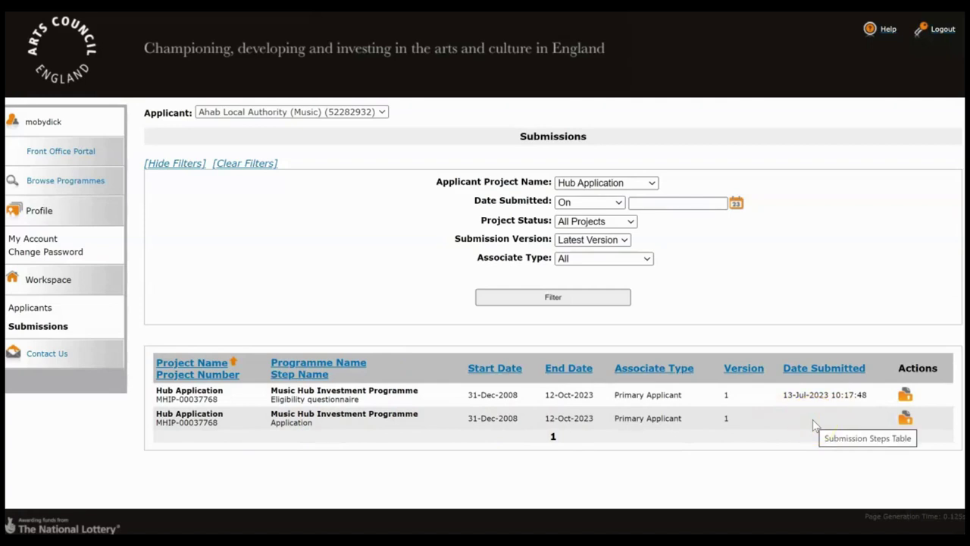
pyautogui.click(49, 337)
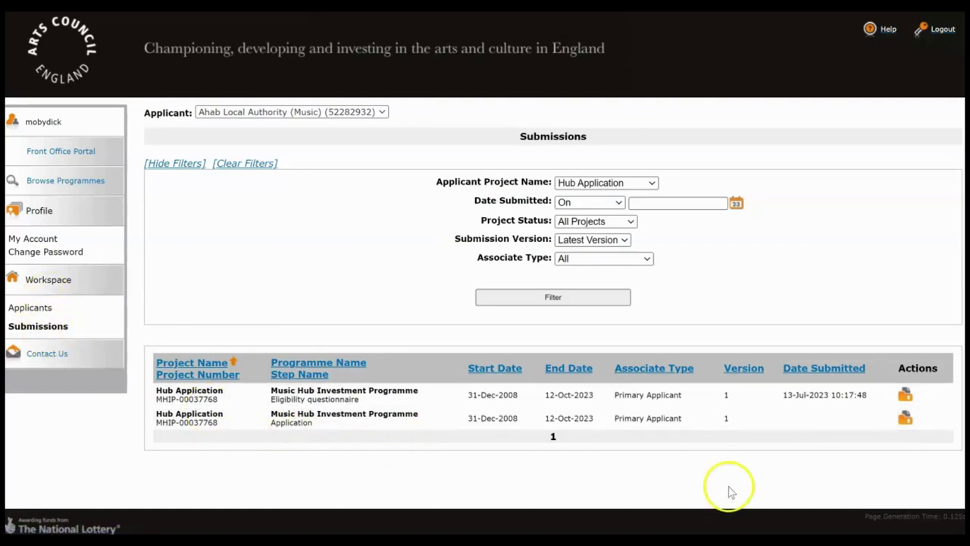